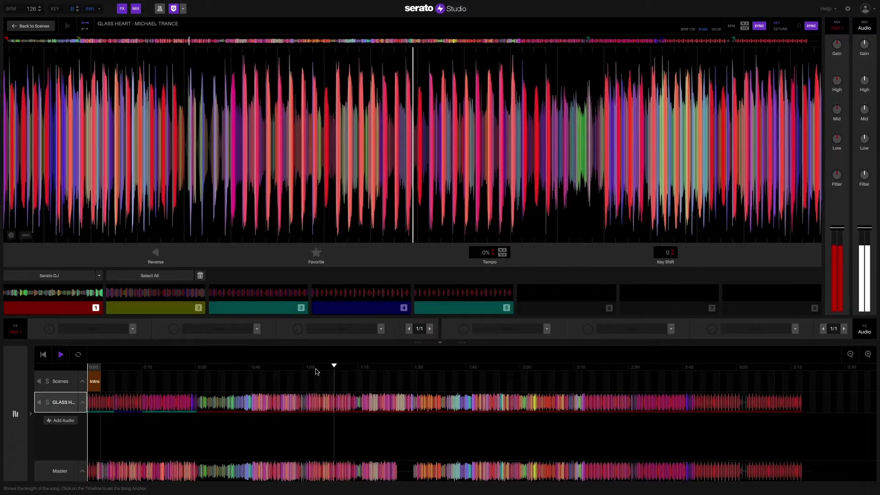
Return to the scenes and load the GLASS HEART track from the Serato DJ library as a new sample in the Intro scene.
key("space")
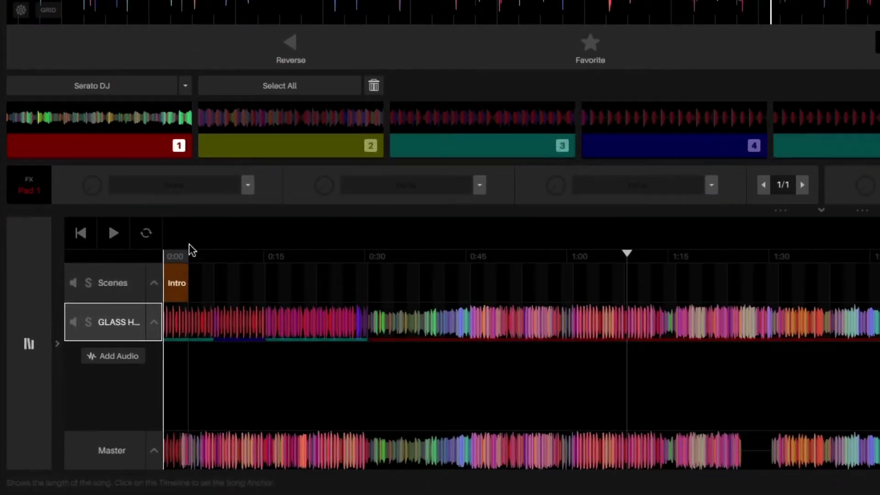
left_click(36, 267)
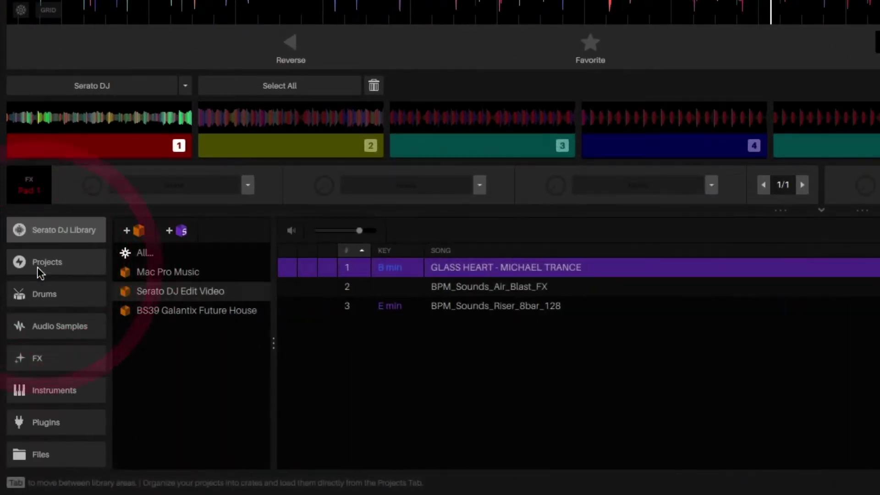
left_click(90, 234)
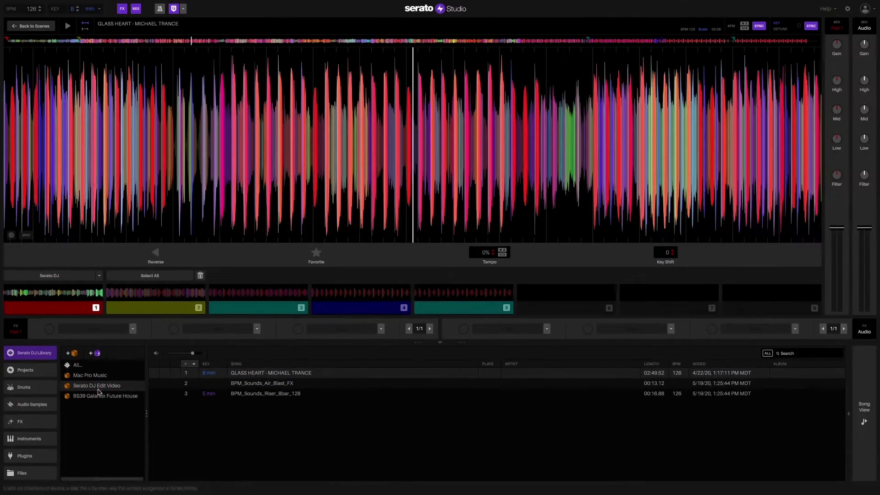
left_click(46, 28)
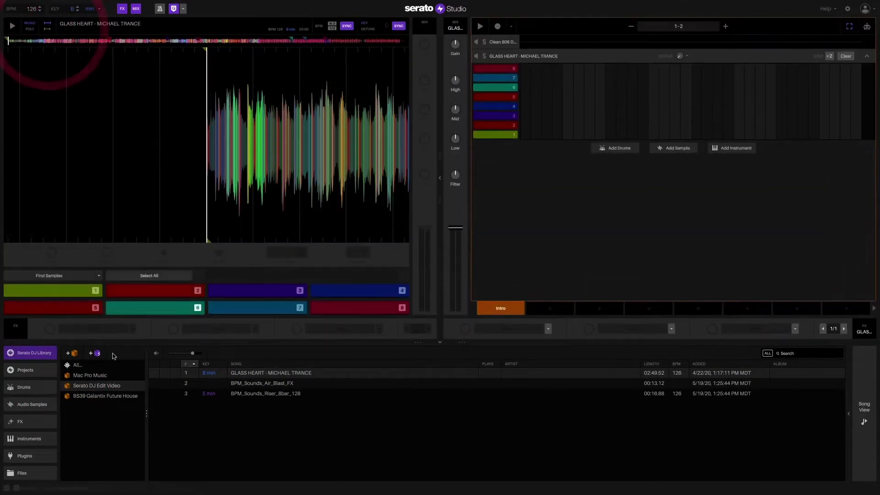
left_click_drag(257, 372, 573, 257)
Switch the new GLASS HEART sample to the Set Slicer mode and delete the cues from all eight pads.
left_click(99, 276)
left_click(153, 293)
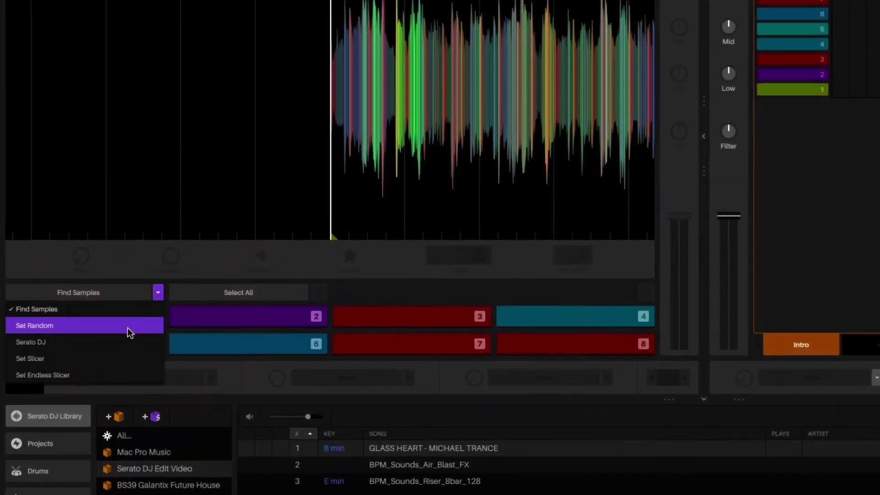
left_click(113, 358)
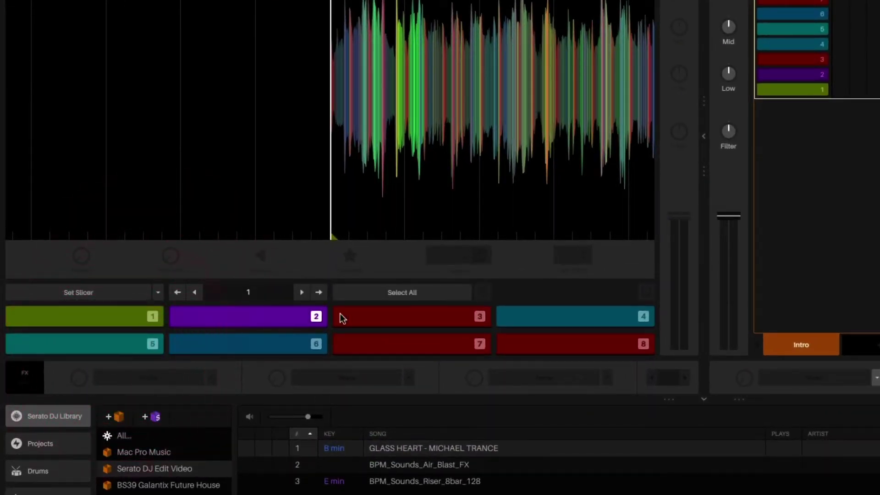
left_click(405, 293)
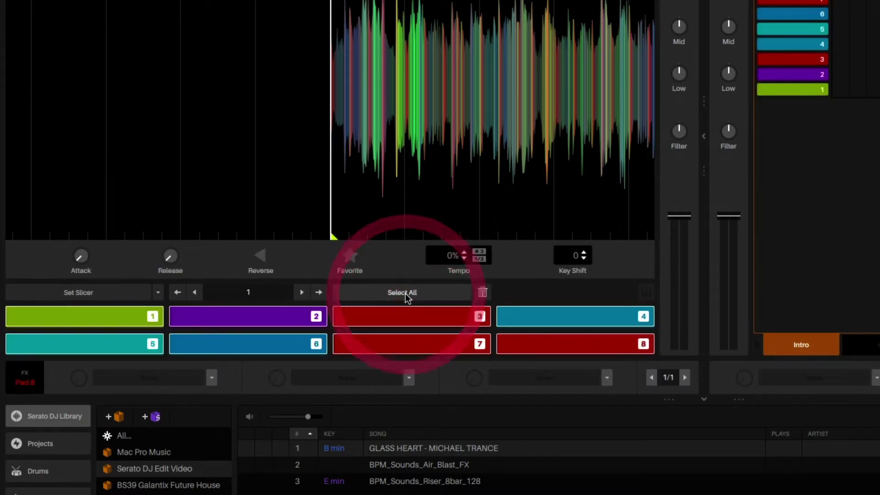
left_click(481, 291)
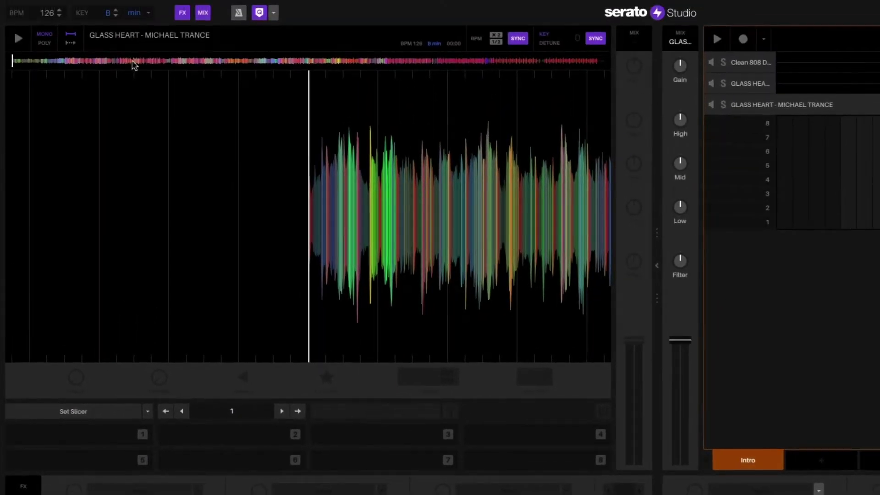
Park the playhead on the kick at about 00:36 in GLASS HEART, set a cue there on pad 1 and audition it.
left_click(134, 61)
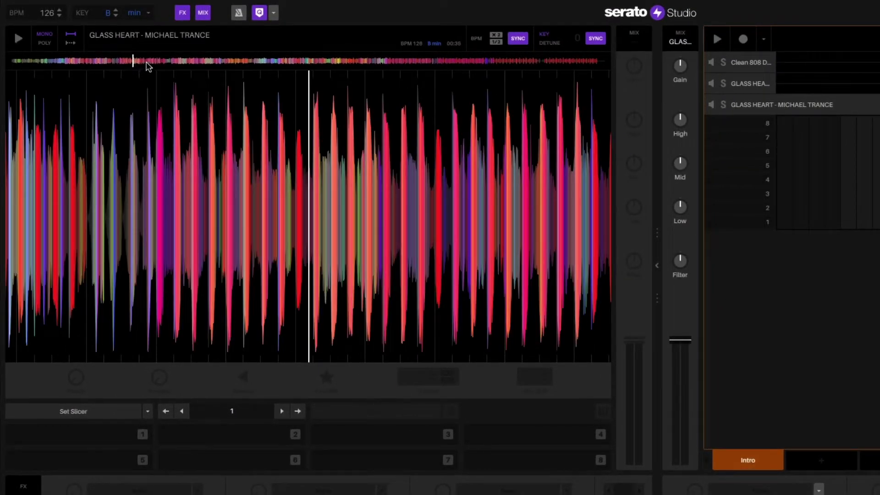
left_click(147, 62)
left_click_drag(157, 60, 169, 63)
left_click(23, 43)
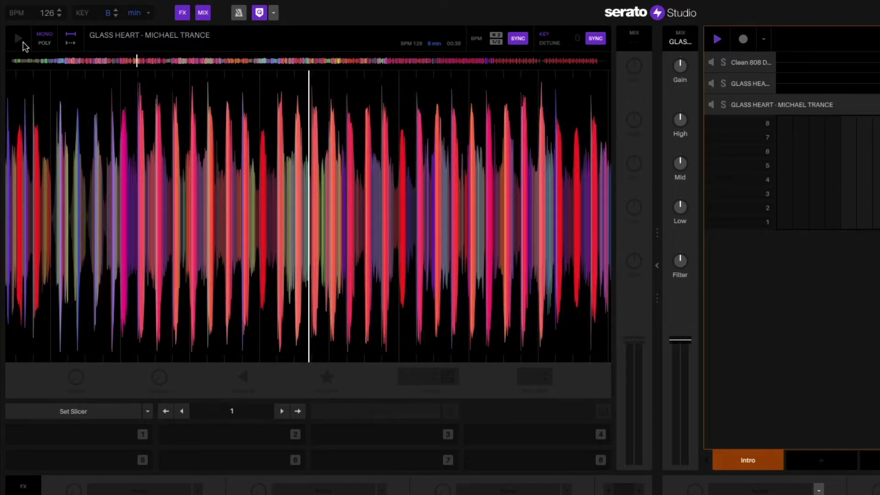
left_click(19, 41)
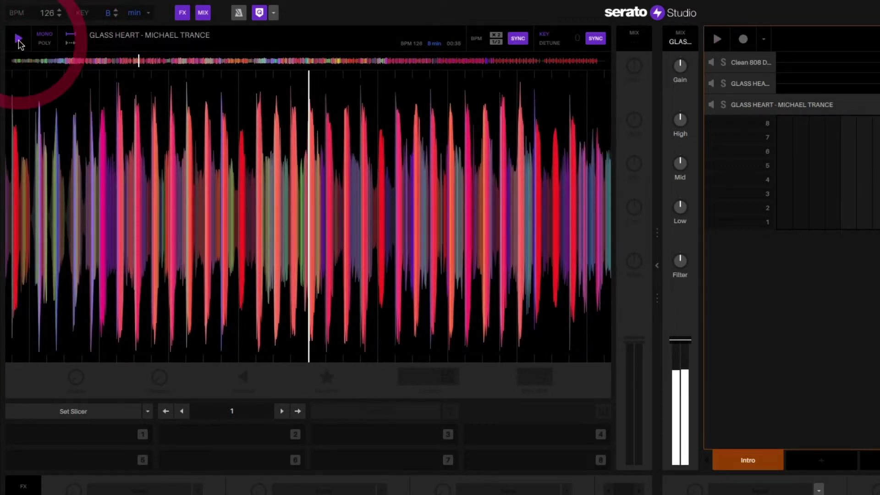
key("space")
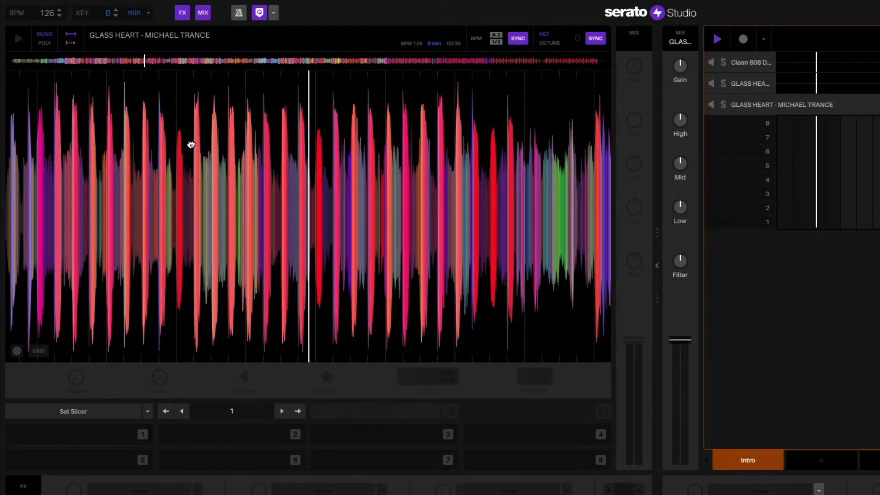
left_click_drag(248, 153, 254, 153)
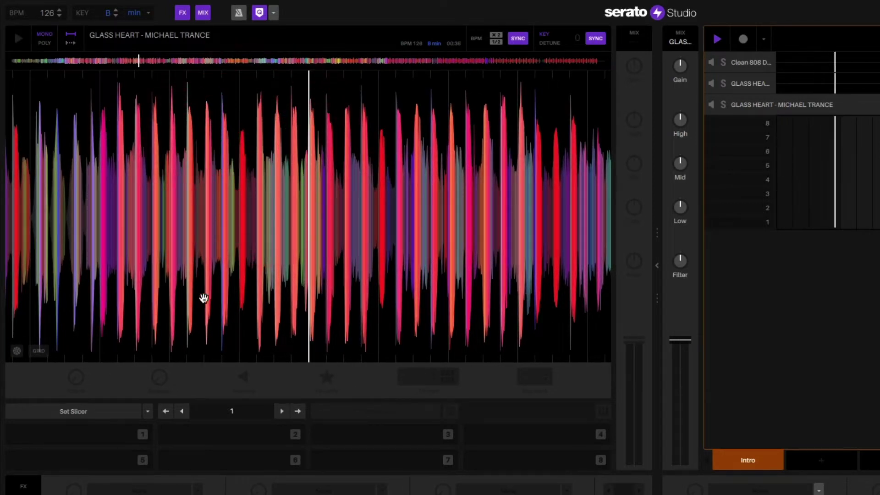
left_click(128, 438)
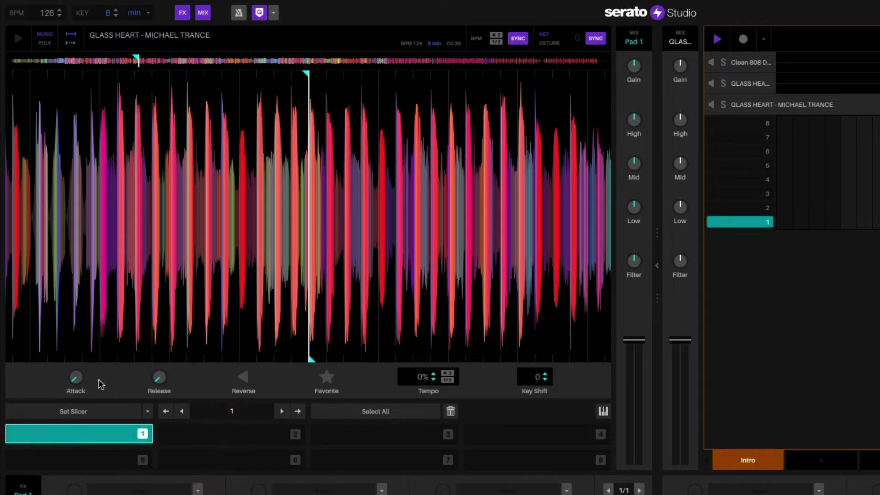
left_click(82, 433)
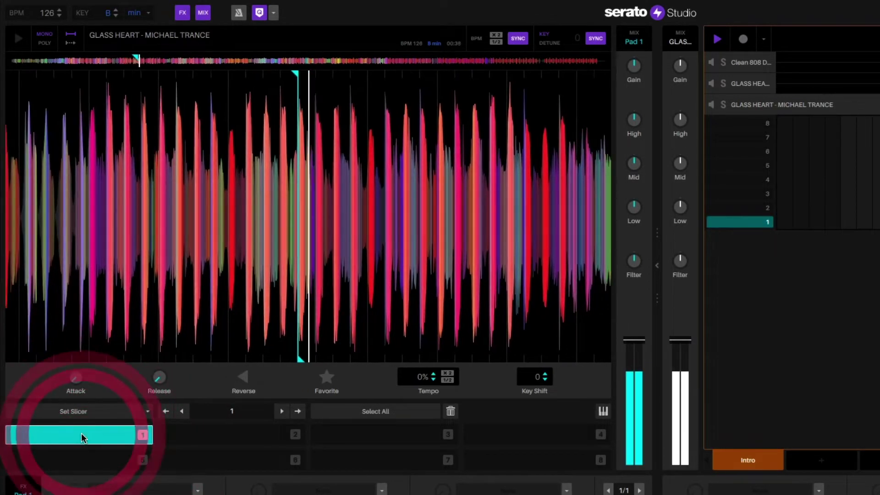
left_click(86, 436)
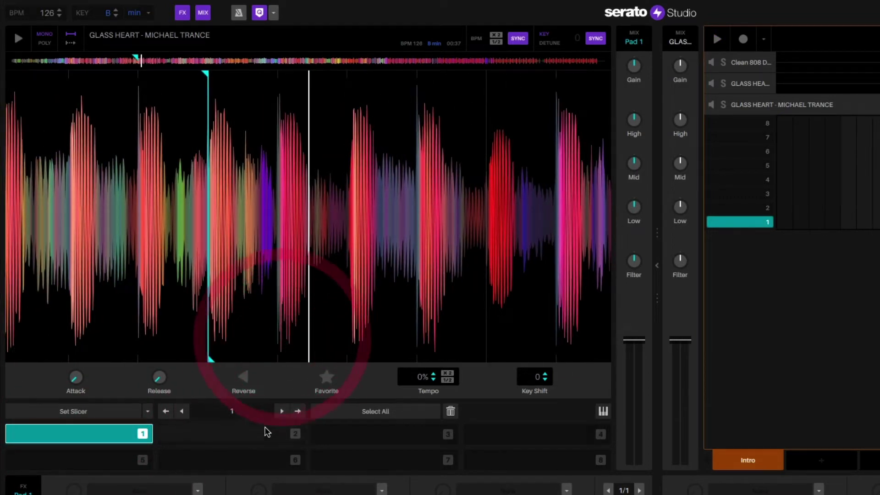
Set a cue on pad 2 after the first one, shift its start marker back towards the next kick and audition it.
left_click(267, 432)
left_click(262, 435)
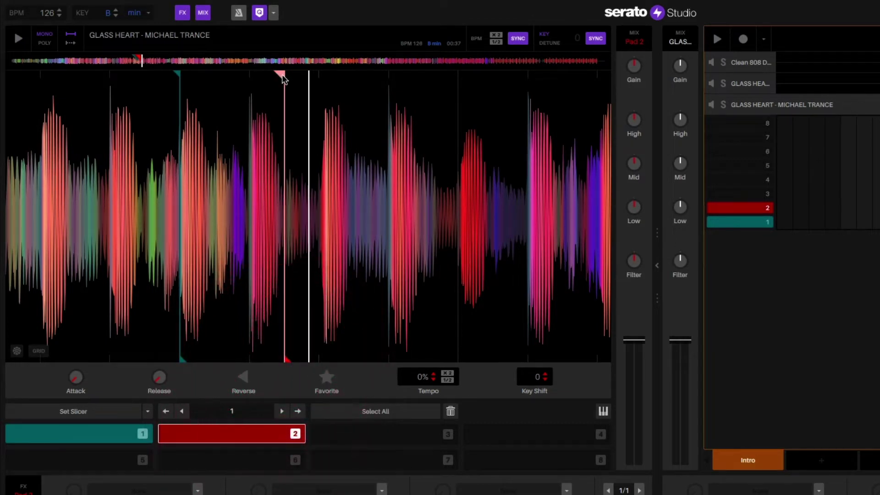
left_click(251, 84)
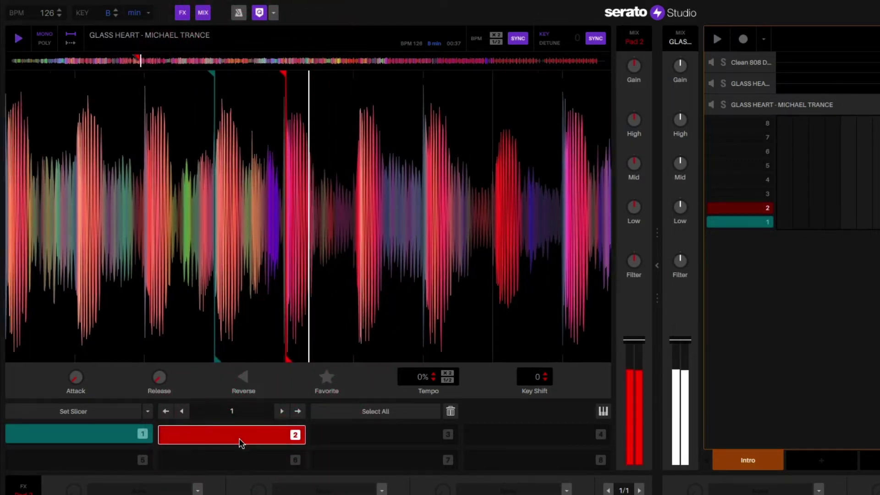
left_click(241, 441)
left_click(242, 442)
left_click(242, 443)
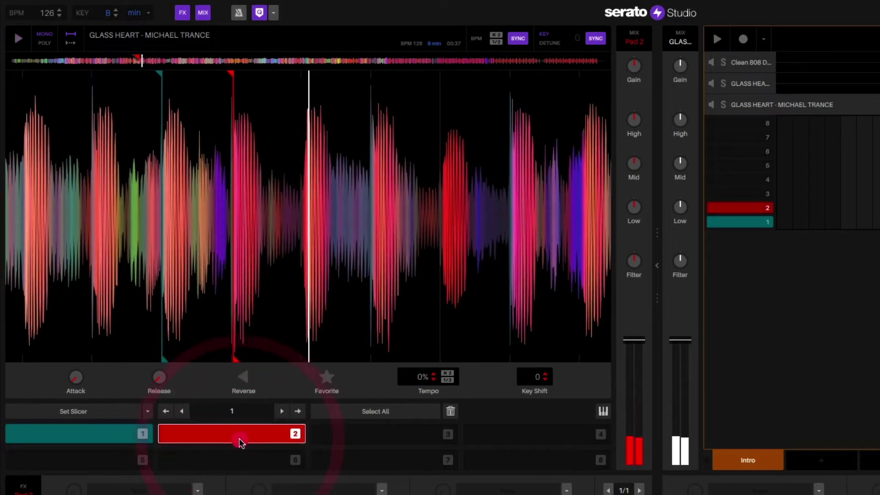
left_click(241, 443)
Set a cue on pad 3 at the start of the following kick and audition it.
left_click_drag(283, 325, 288, 327)
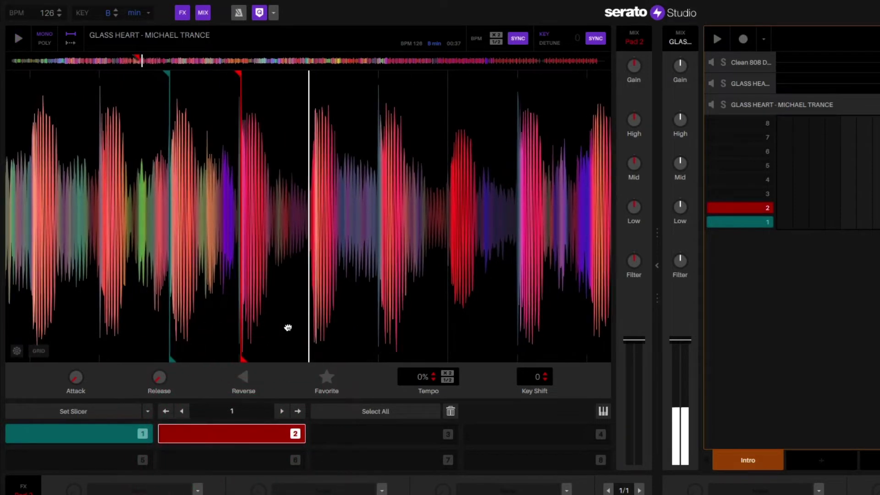
left_click(297, 411)
left_click(339, 433)
left_click(340, 433)
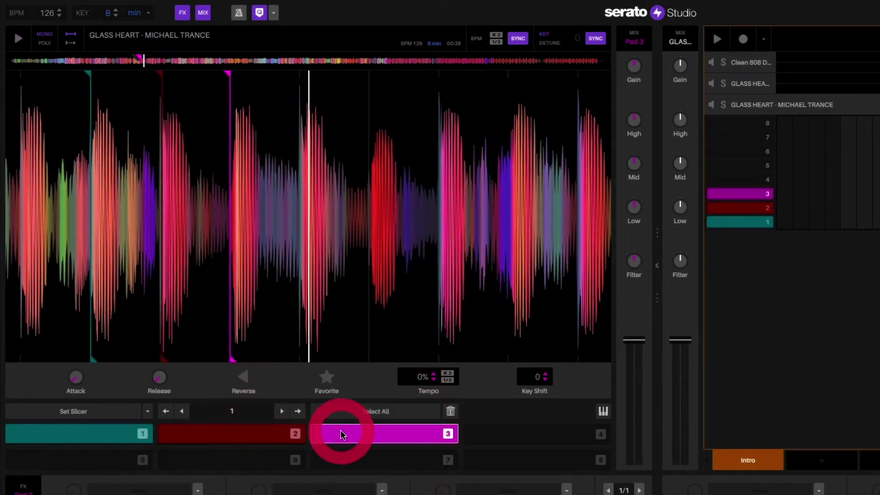
left_click(340, 432)
left_click(340, 433)
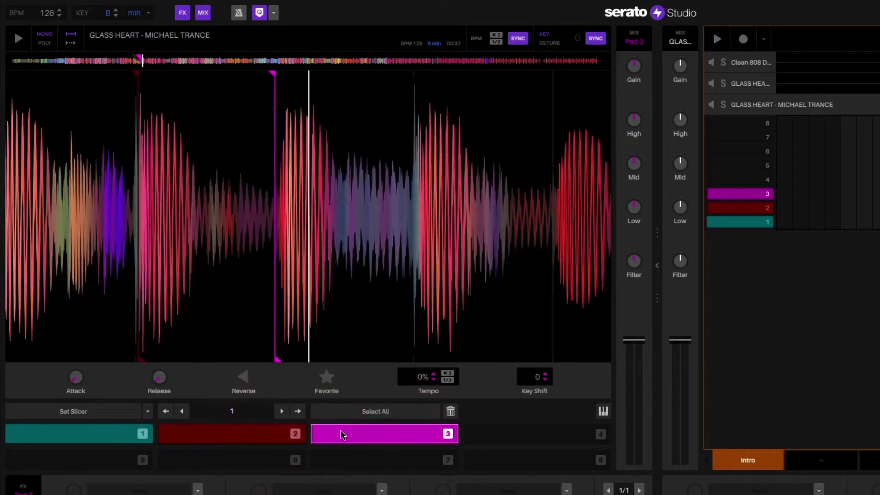
Extend the end of pad 1's cue to just before the next kick and audition the slice.
left_click_drag(238, 360, 586, 357)
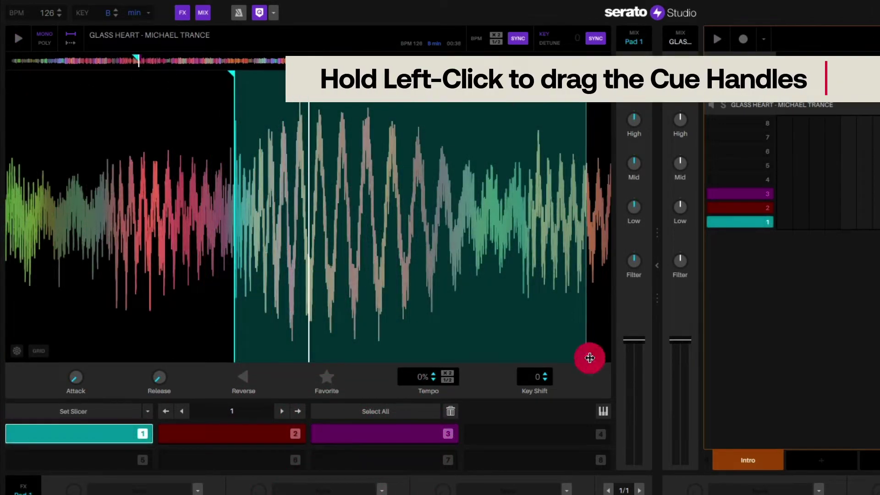
left_click(89, 433)
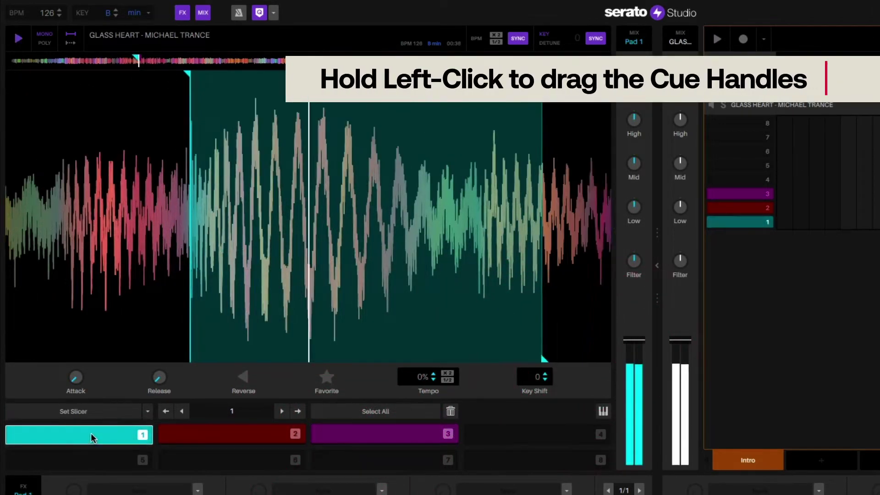
left_click_drag(413, 359, 611, 366)
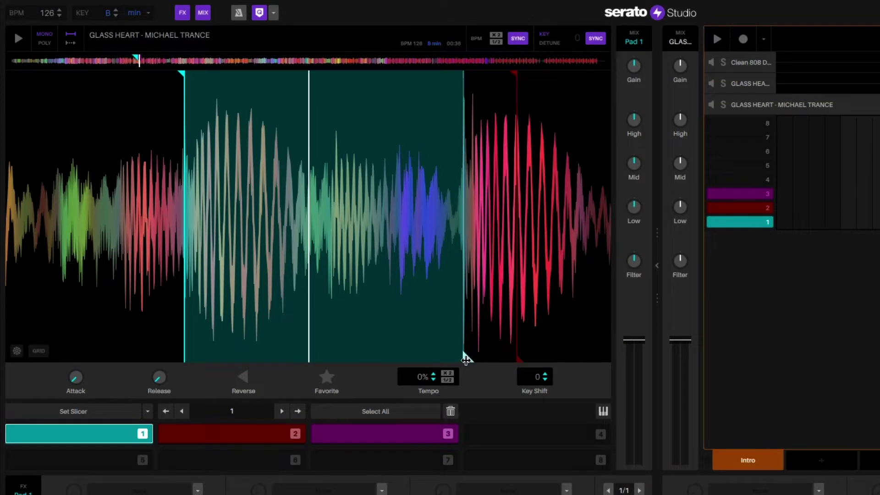
left_click_drag(465, 359, 444, 360)
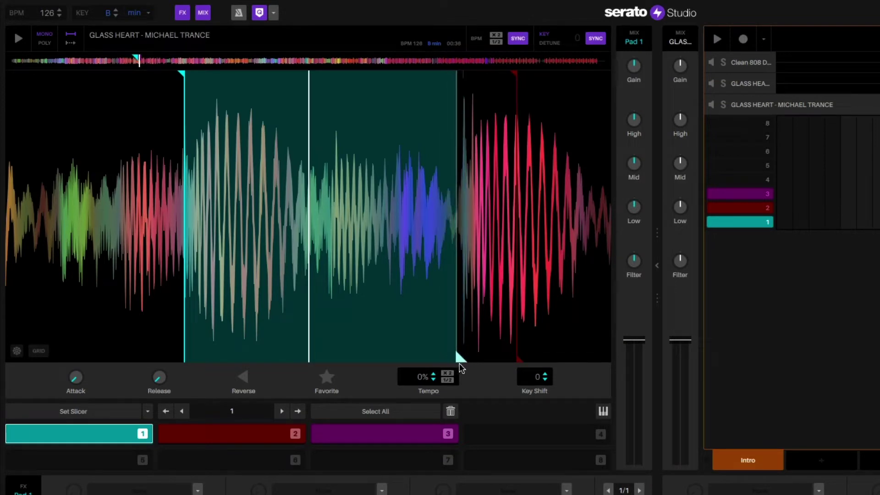
left_click(117, 434)
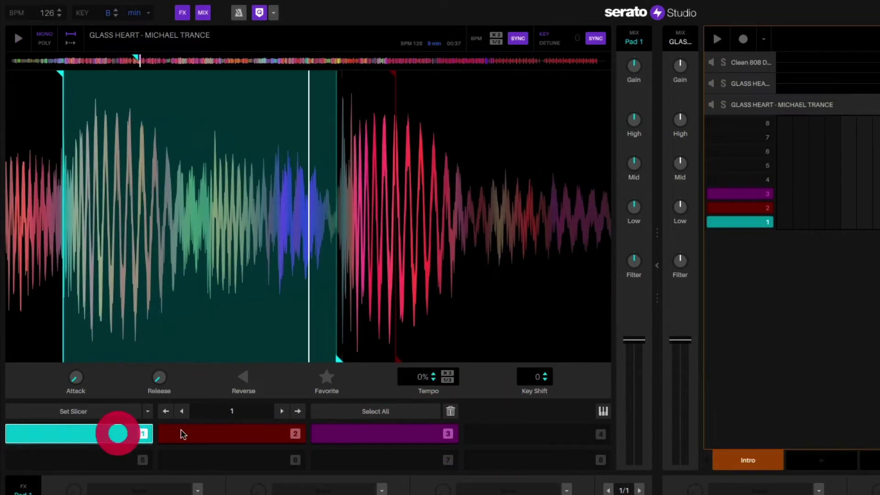
Extend the end of pad 2's cue to just before the start of cue 3 and audition the slice.
left_click(207, 436)
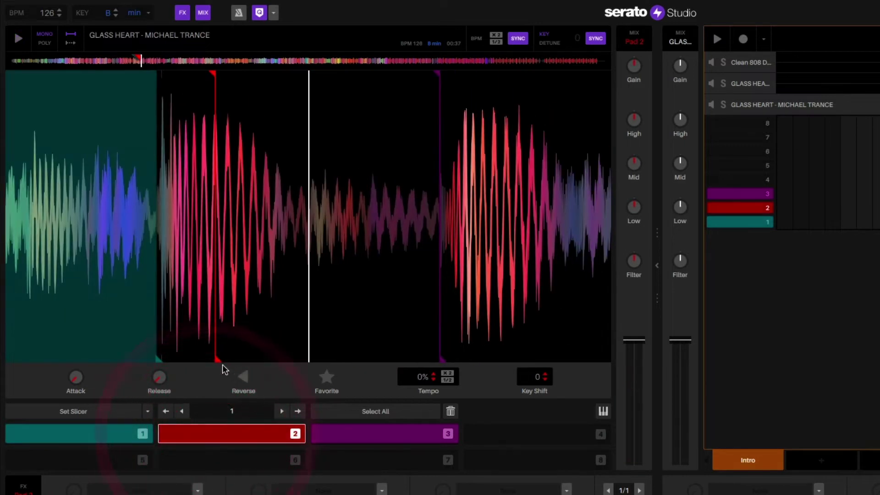
left_click_drag(217, 359, 420, 361)
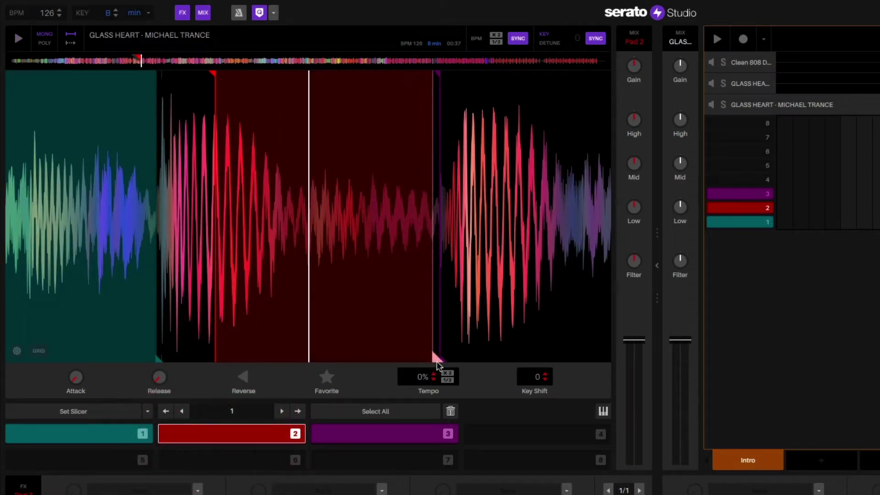
left_click(272, 436)
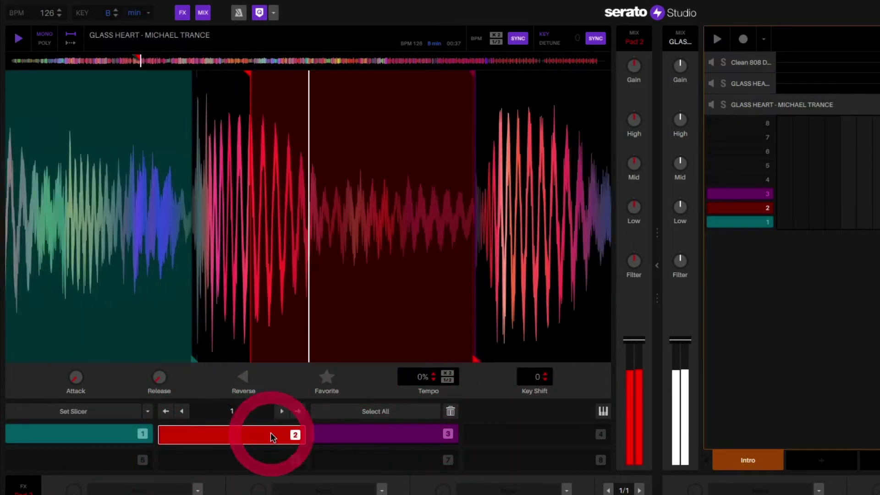
Extend the end of pad 3's cue to just before the next kick and audition the slice.
left_click(376, 436)
left_click(375, 438)
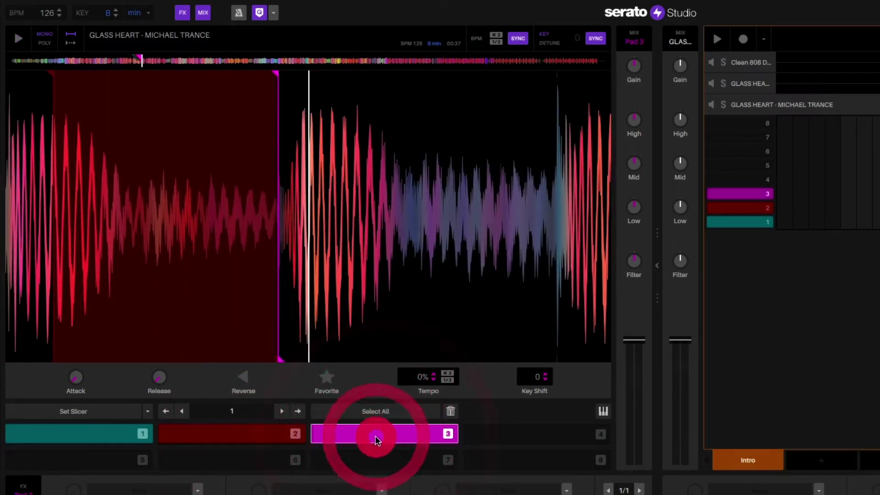
left_click(376, 437)
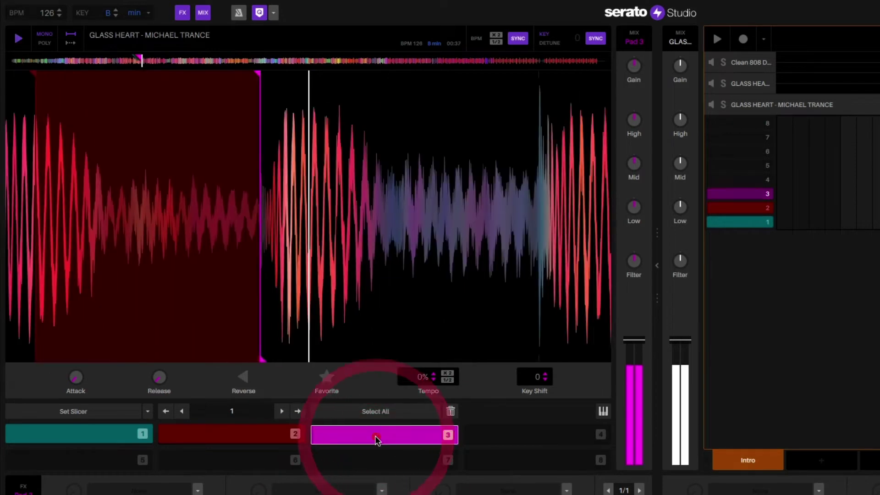
left_click_drag(247, 356, 524, 358)
left_click(409, 436)
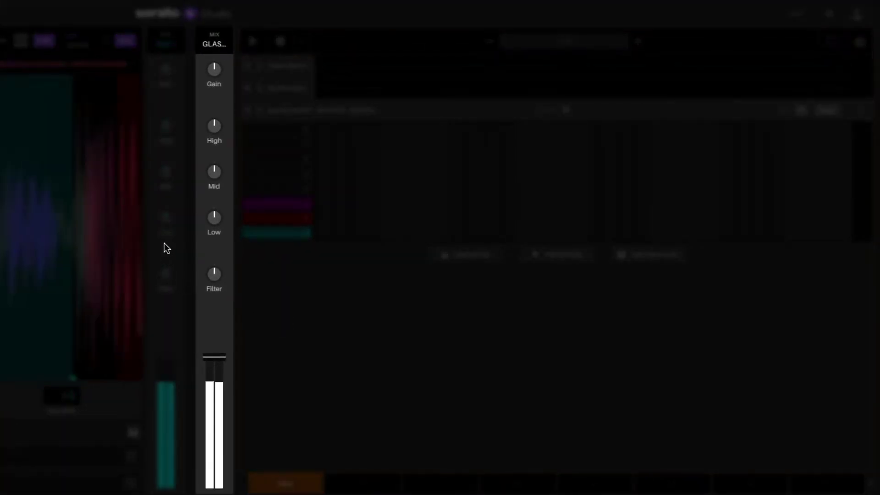
Cut the low EQ fully on the GLASS HEART channel and raise its filter slightly.
left_click_drag(213, 218, 213, 253)
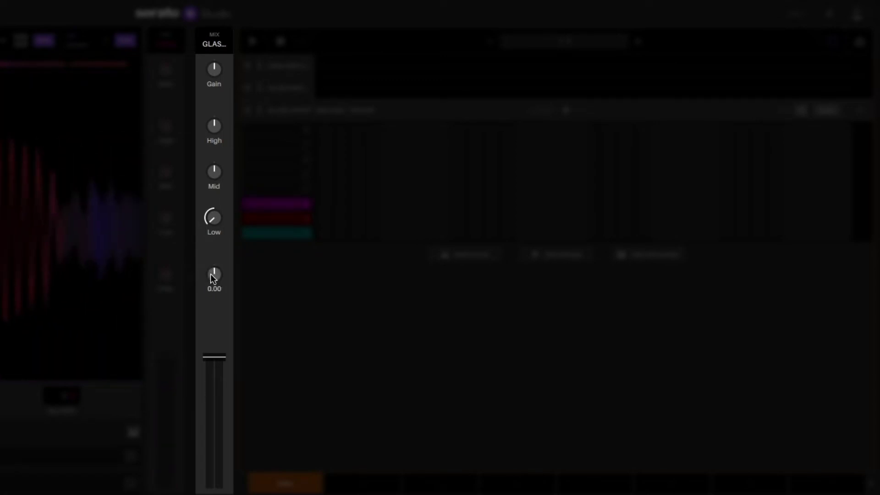
left_click_drag(210, 274, 214, 265)
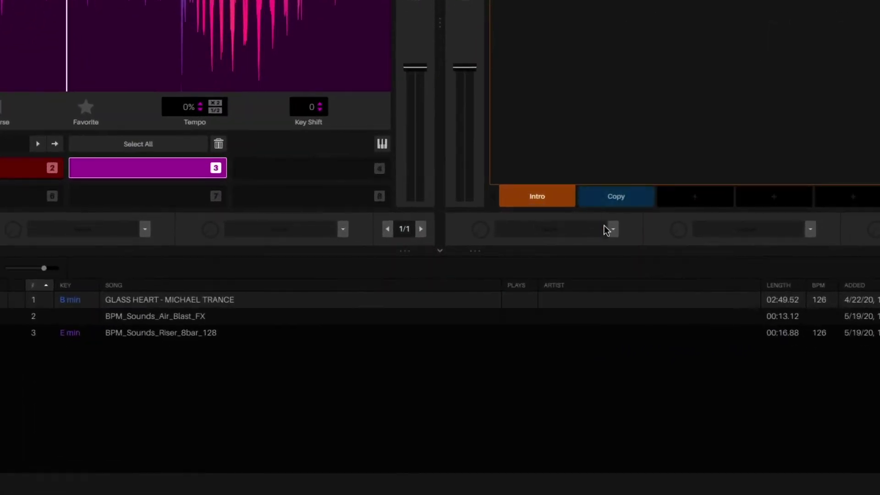
Add Light Tail Reverb to the GLASS HEART channel and audition pads 1, 2 and 3 with it.
left_click(612, 229)
mouse_move(600, 262)
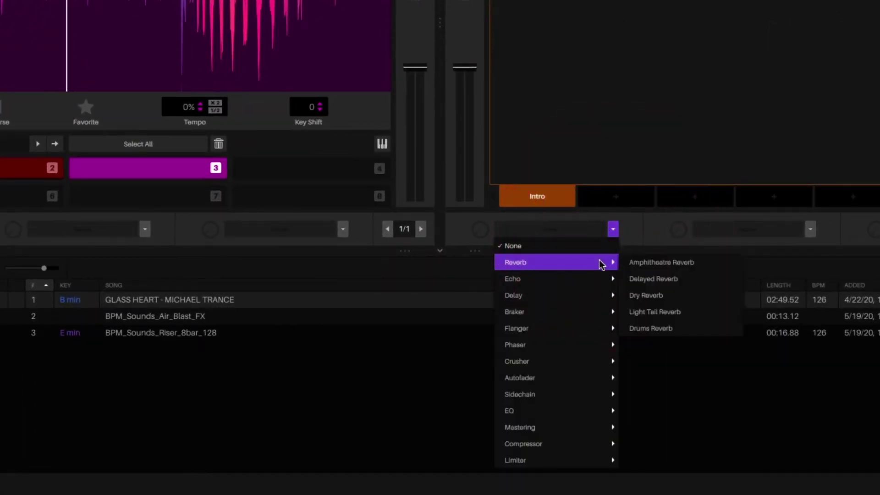
left_click(644, 308)
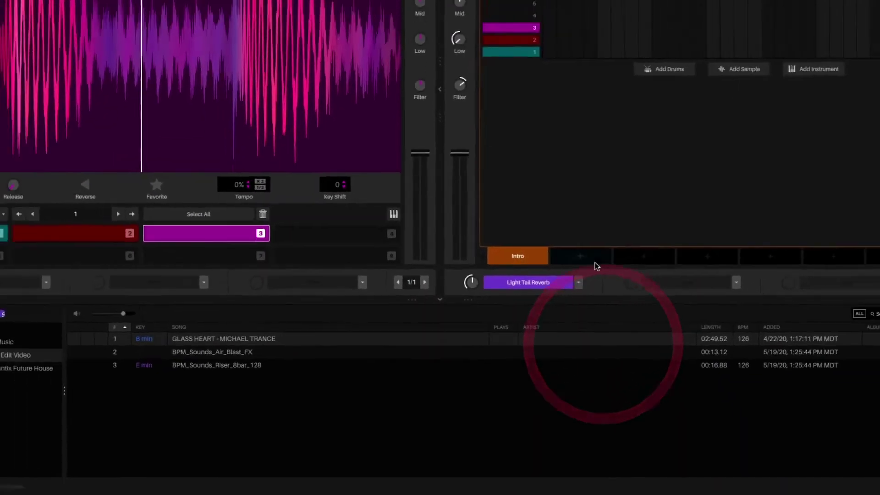
key("1")
key("2")
key("3")
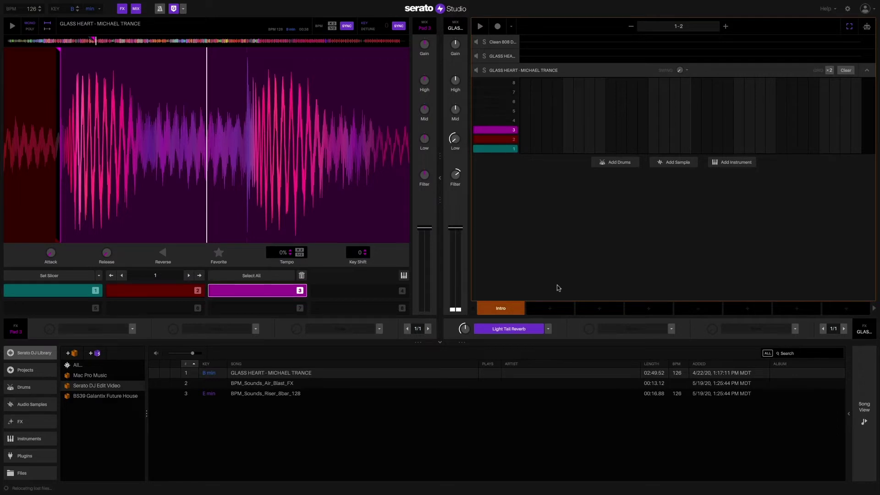
Add the basic Echo effect to pad 1.
key("1")
left_click(91, 329)
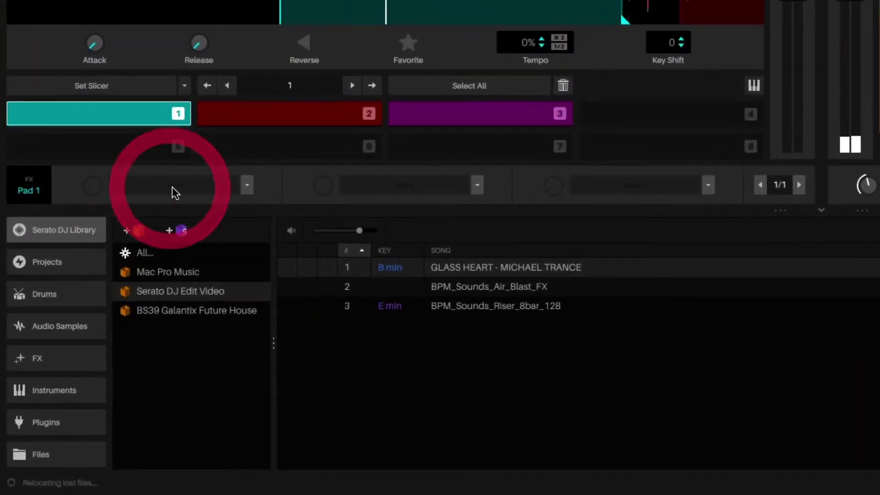
left_click(247, 186)
mouse_move(220, 244)
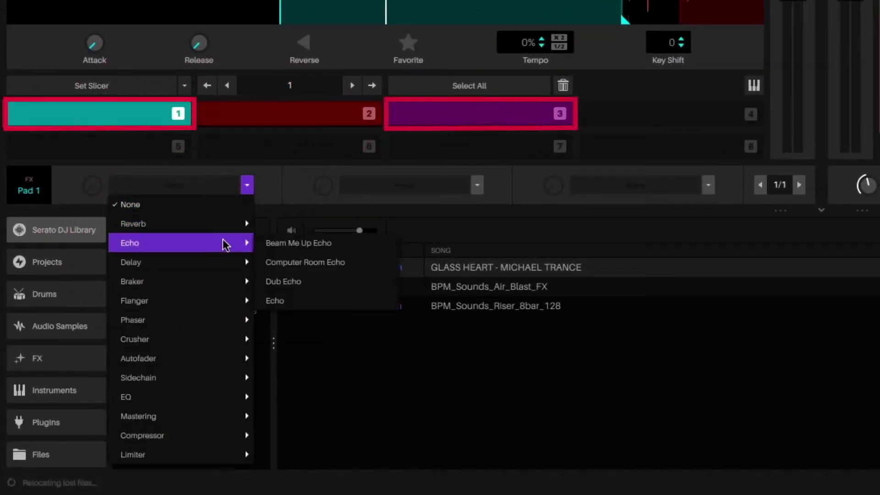
left_click(278, 299)
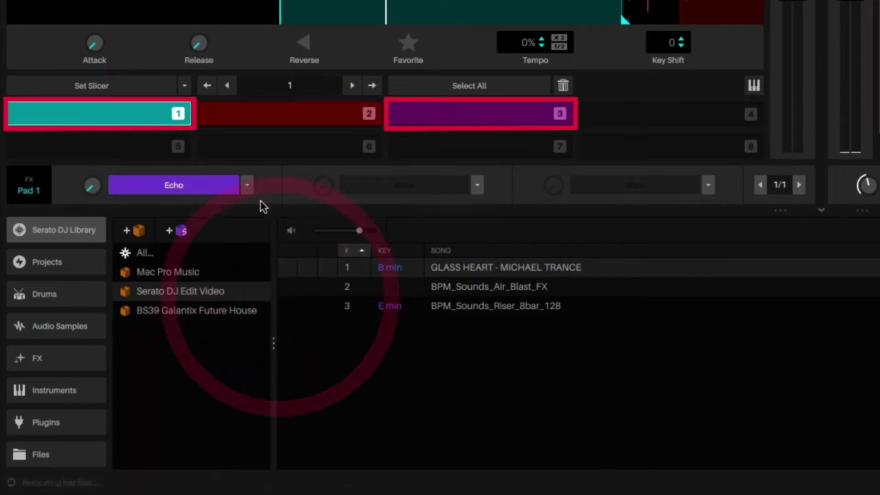
Add the basic Echo effect to pad 3.
key("3")
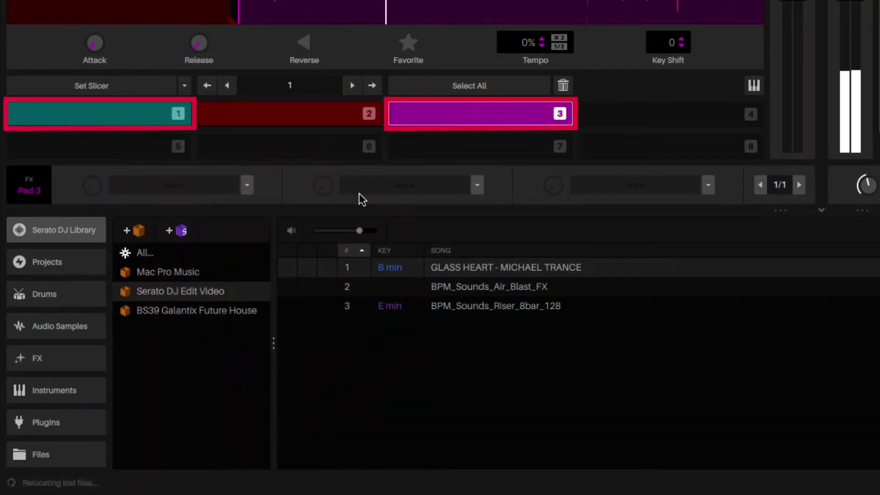
left_click(247, 185)
mouse_move(226, 242)
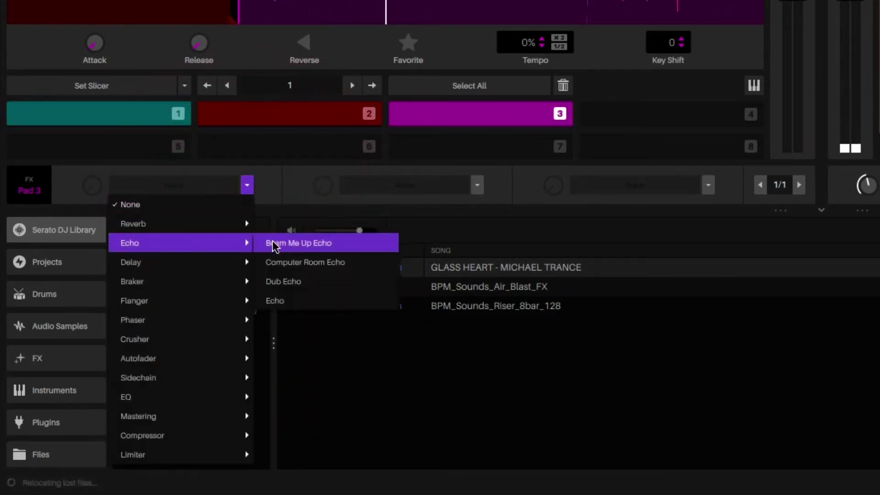
left_click(286, 298)
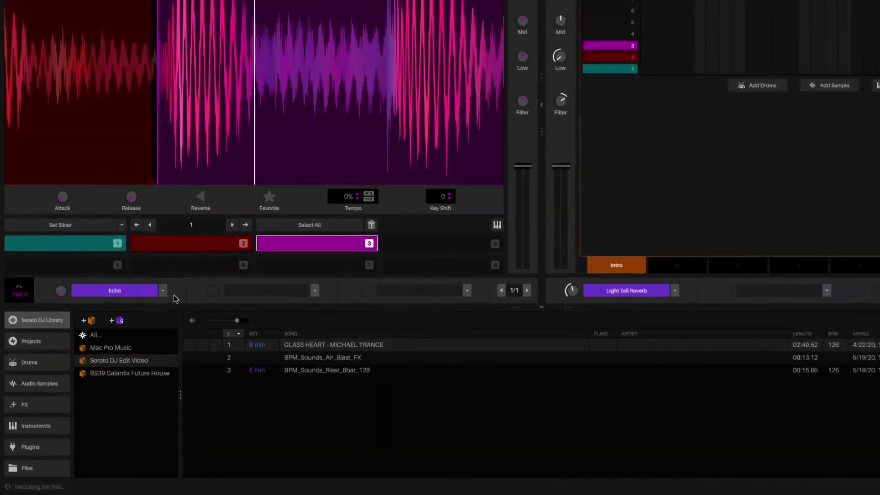
Raise the Echo amount on pads 3 and 1 while auditioning both slices.
left_click_drag(61, 291, 60, 281)
key("3")
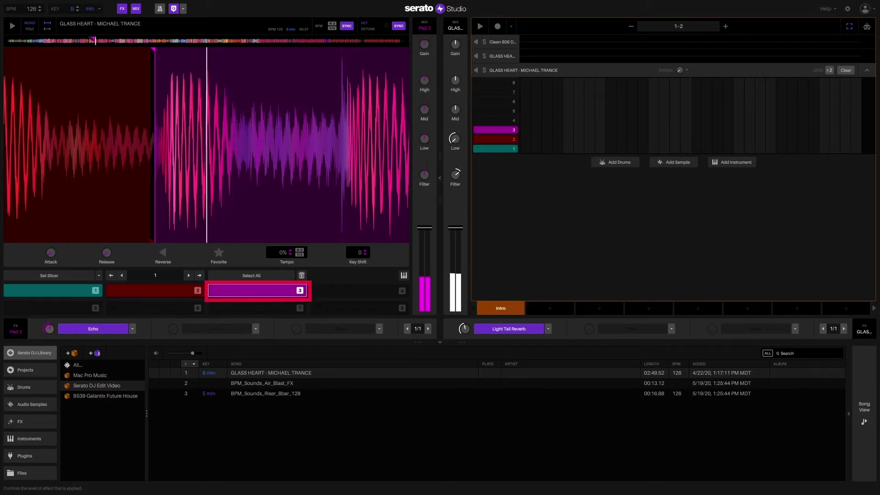
key("3")
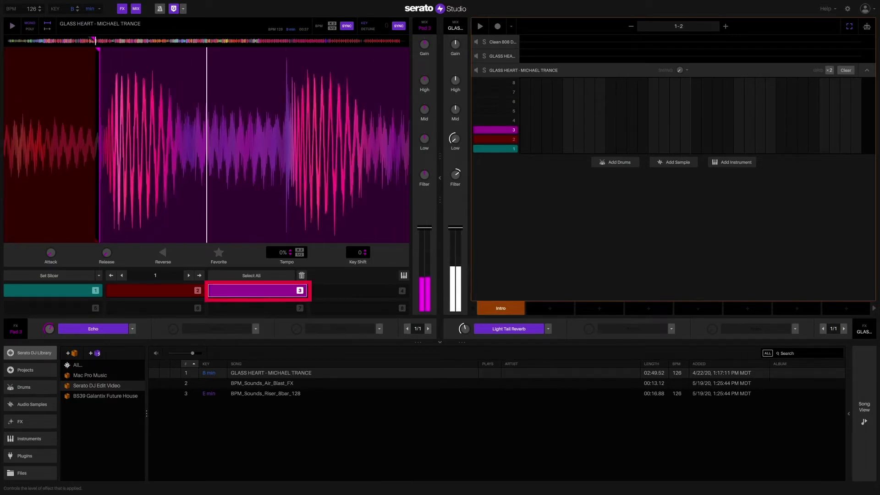
key("3")
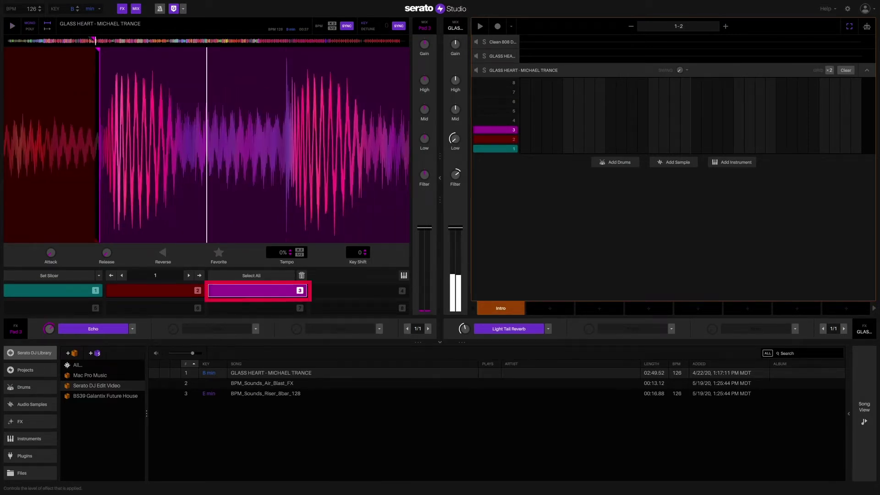
key("1")
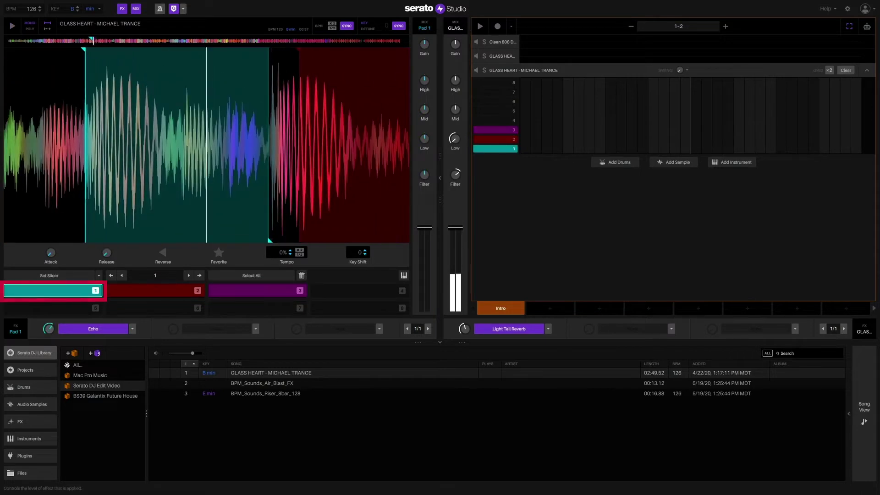
key("1")
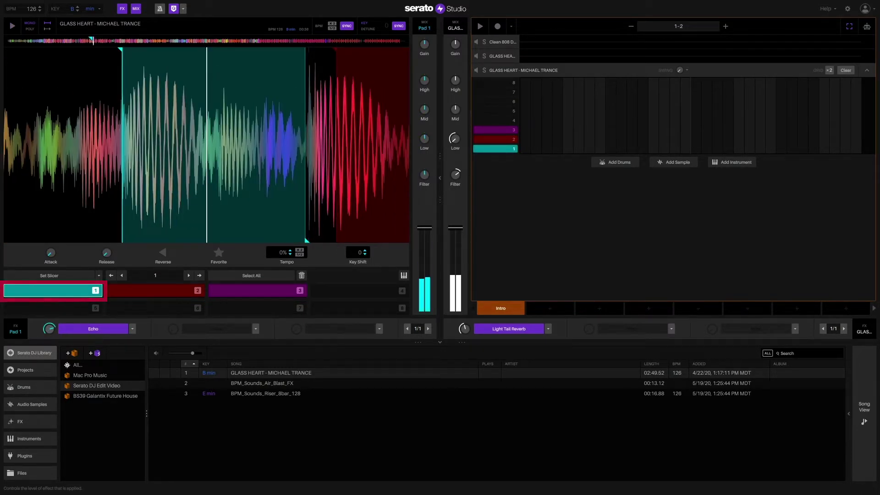
key("3")
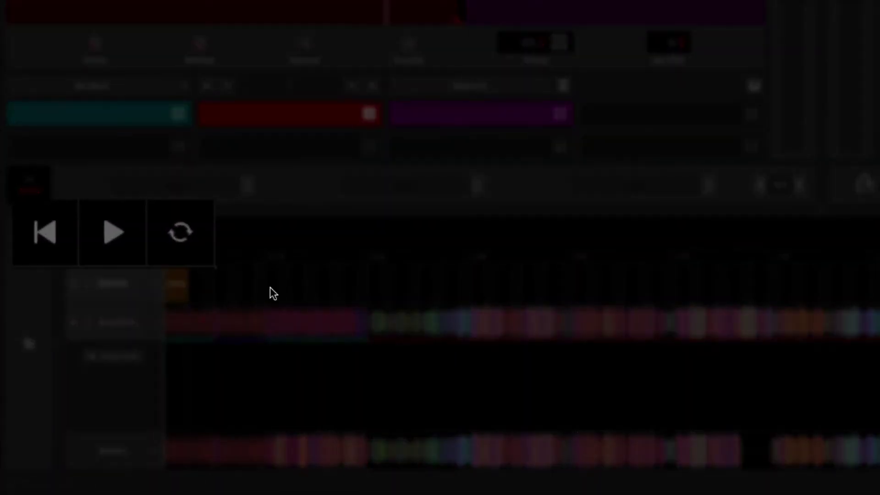
Start looped playback over the Intro and place pad 1 on step 2, pad 3 on step 4 and a two-step pad 2 note from step 7.
left_click(191, 247)
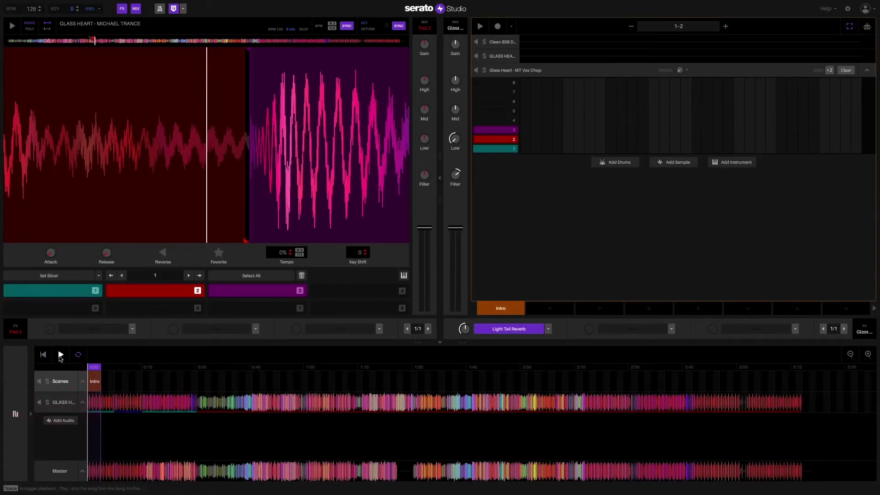
left_click(60, 355)
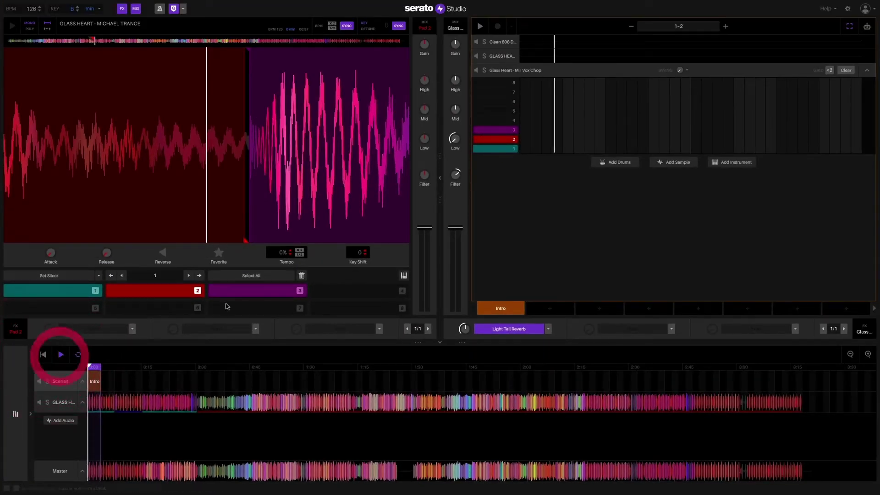
left_click(536, 149)
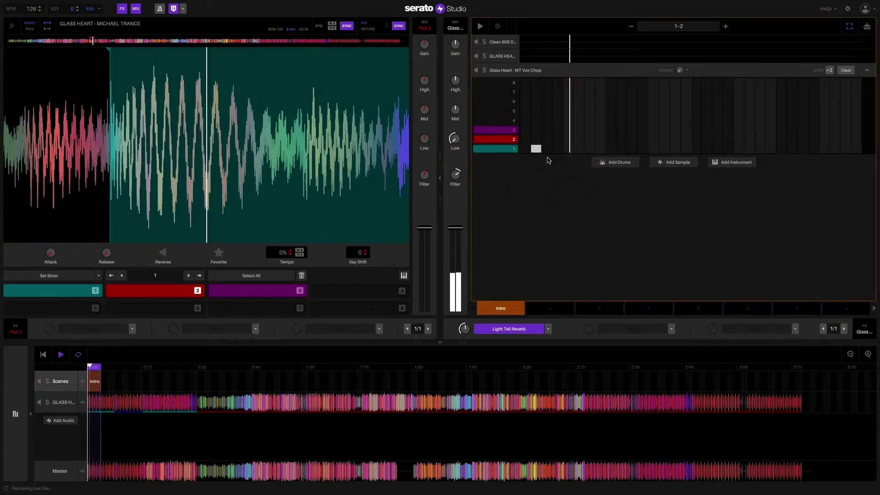
left_click(558, 131)
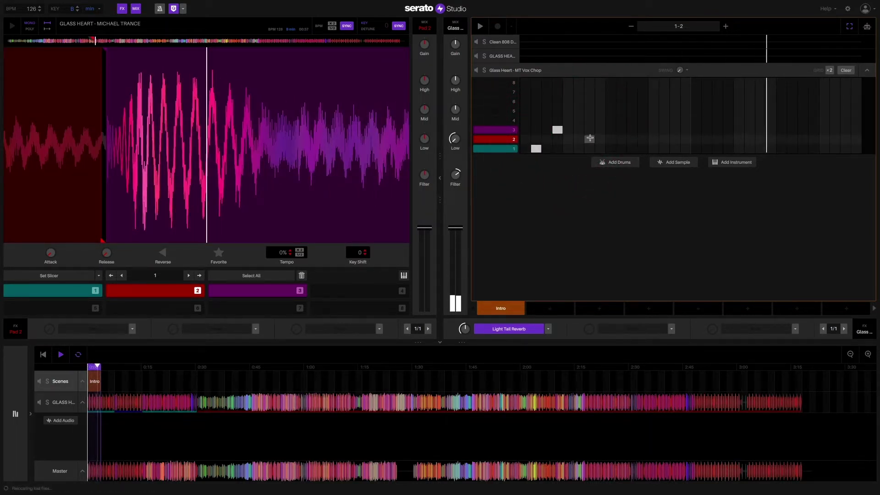
left_click(589, 138)
left_click_drag(595, 139, 603, 140)
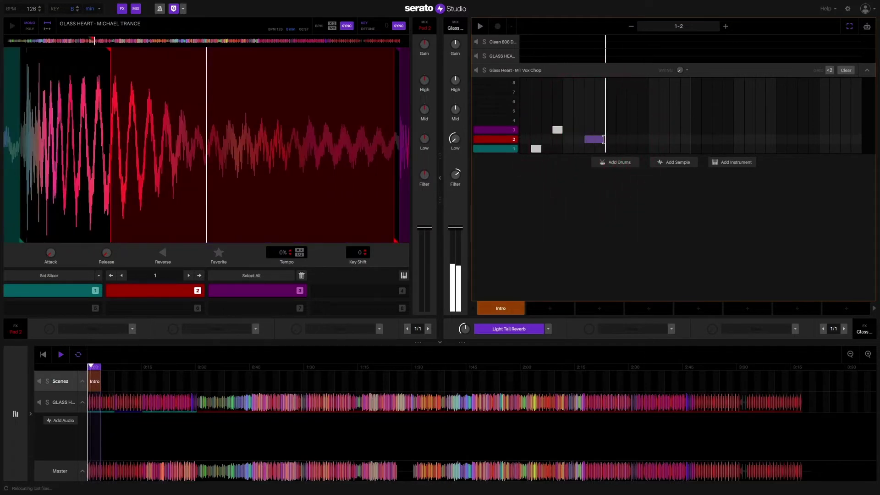
left_click(604, 139)
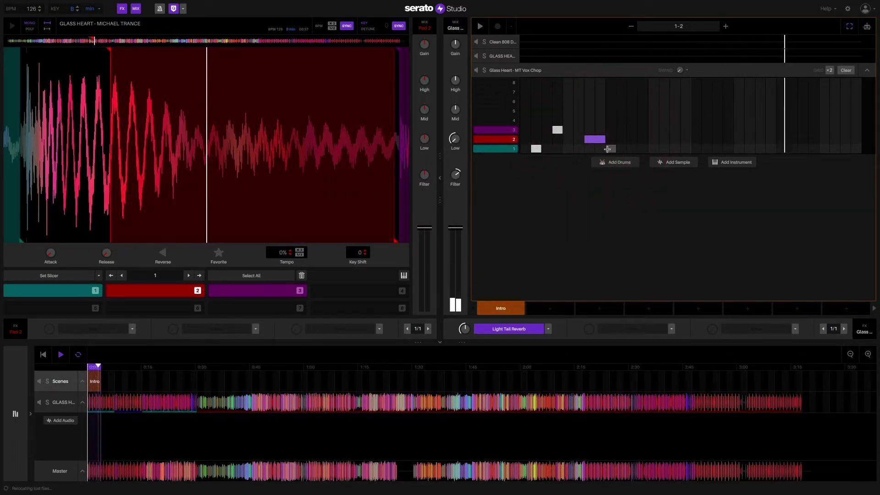
Place single-step pad 1 hits on steps 12, 15, 18, 23 and 31 of the Vox Chop pattern.
left_click(641, 148)
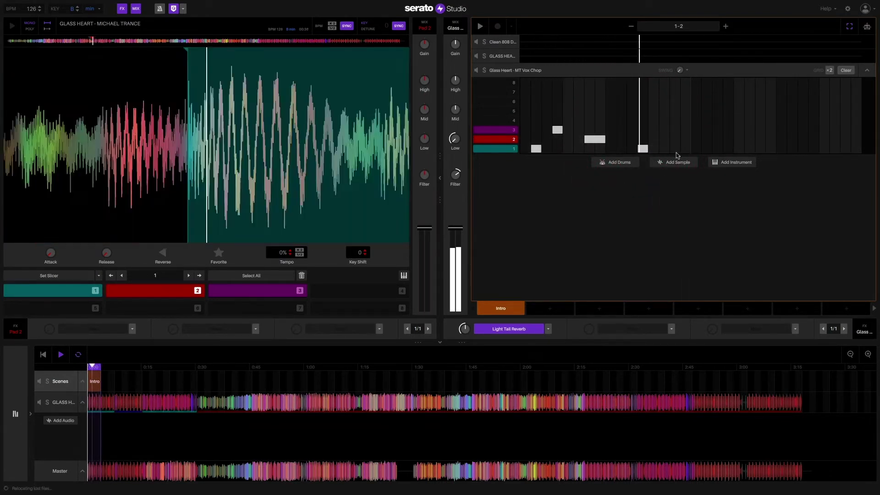
left_click(676, 149)
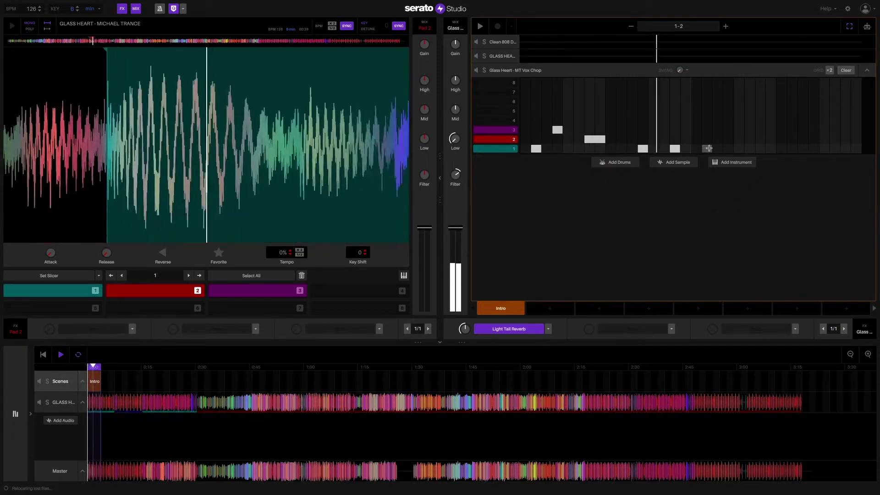
left_click(708, 149)
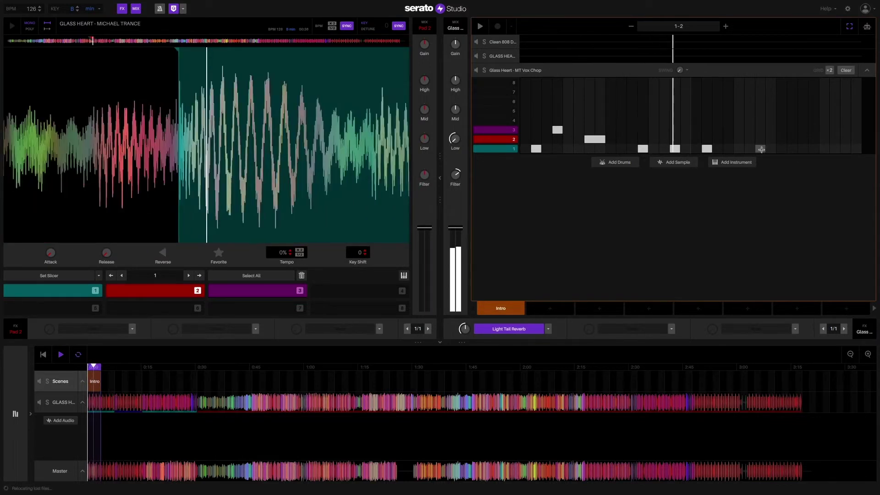
left_click(760, 148)
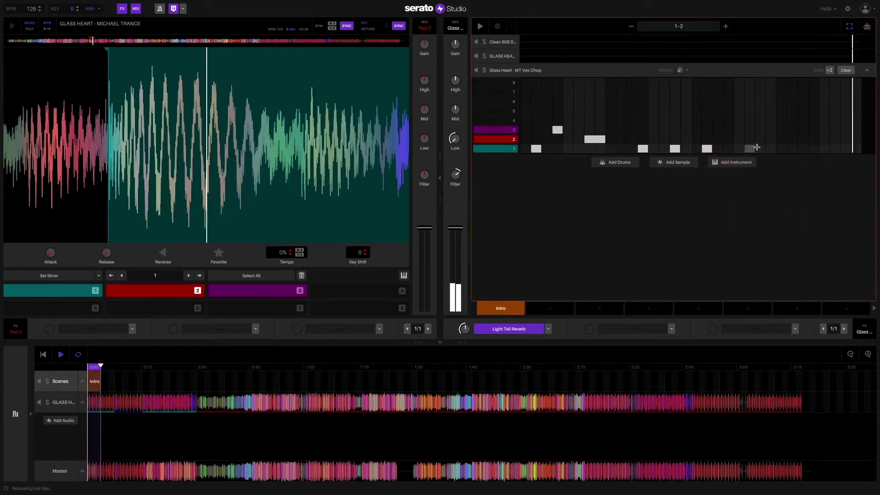
left_click(759, 148)
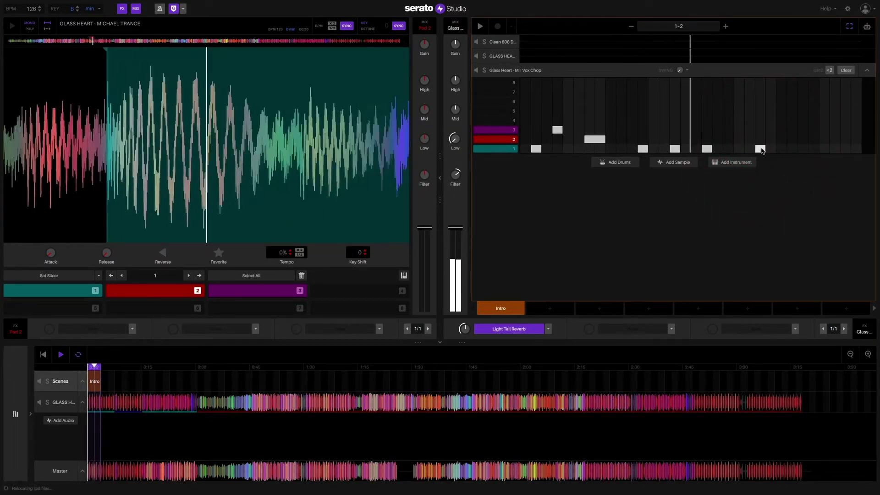
left_click(845, 148)
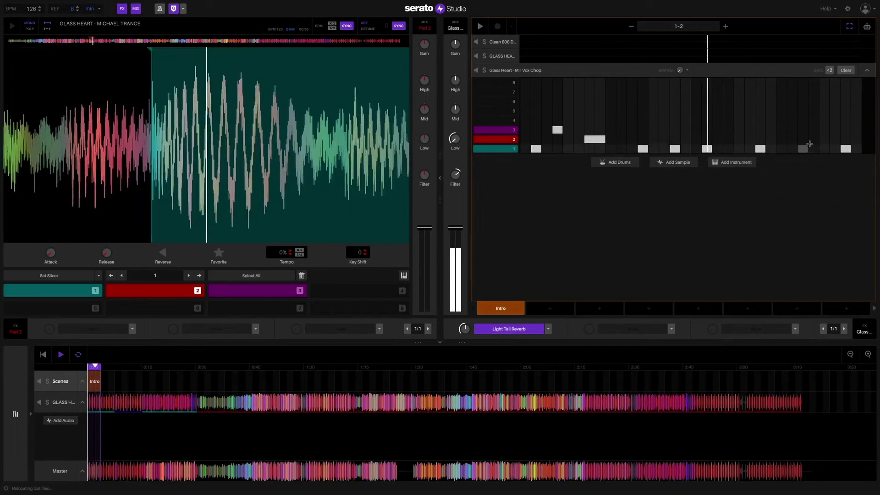
Place pad 3 hits on steps 30 and 14, and a two-step pad 2 note starting on step 21.
left_click(835, 131)
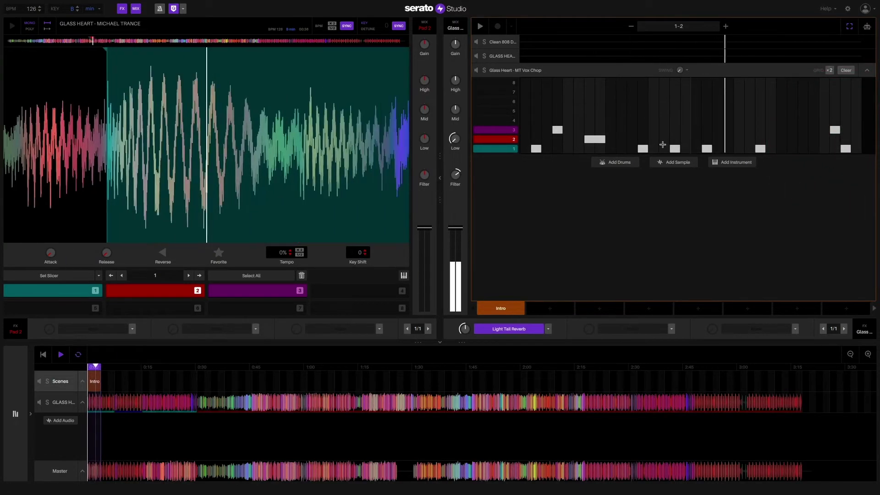
left_click(663, 132)
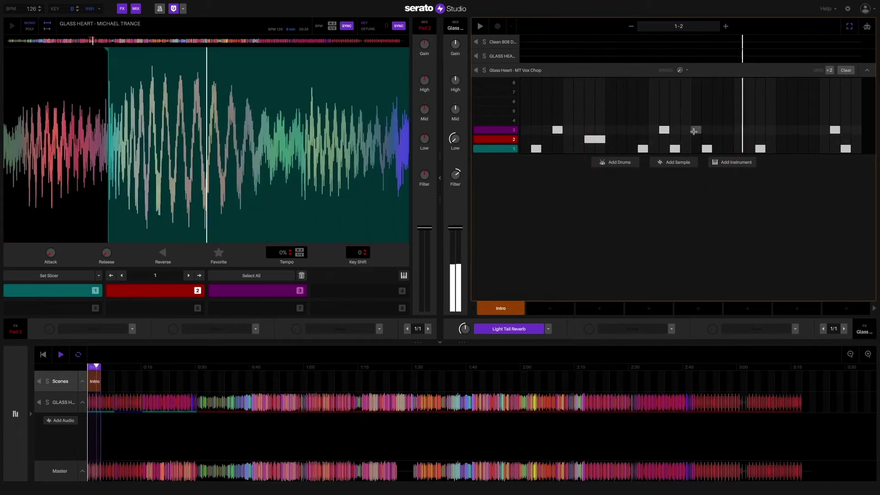
left_click(738, 138)
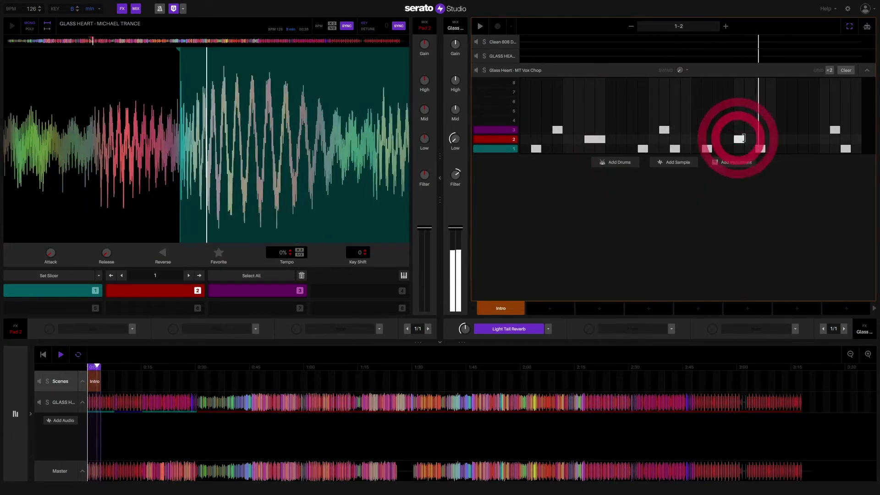
left_click_drag(746, 138, 755, 139)
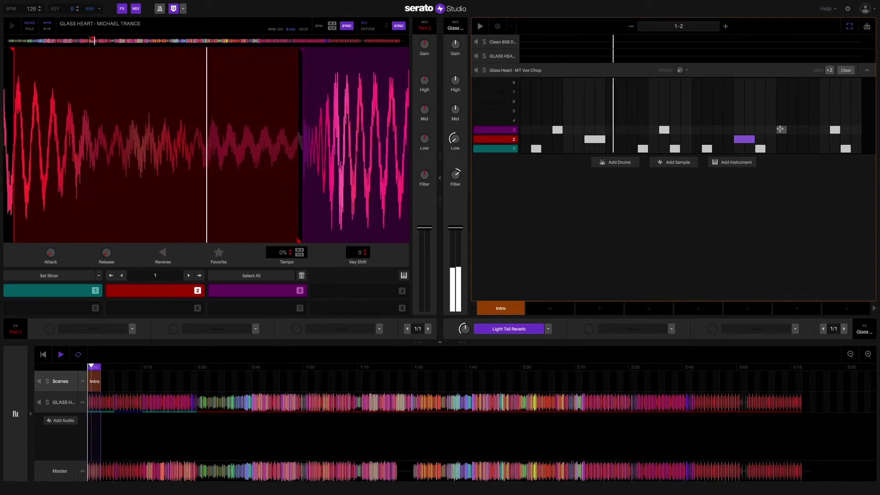
Place a four-step pad 3 note starting on step 25 and stop playback.
left_click(779, 130)
left_click_drag(784, 130, 819, 130)
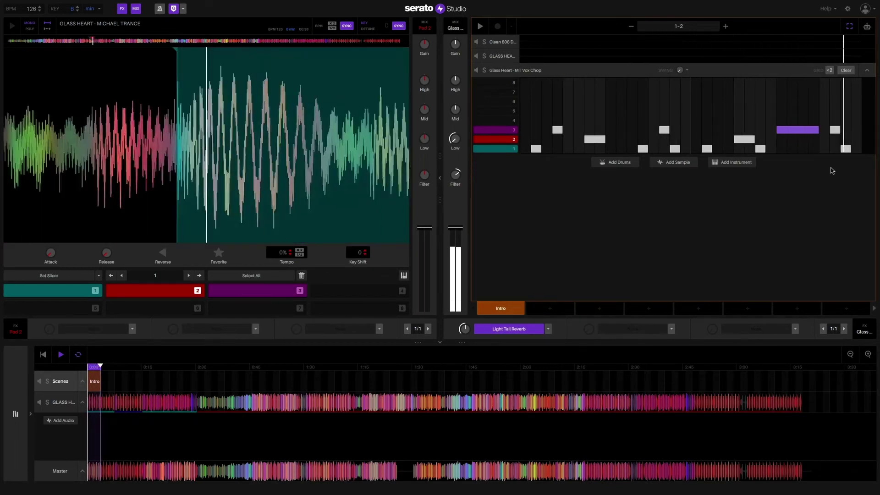
key("space")
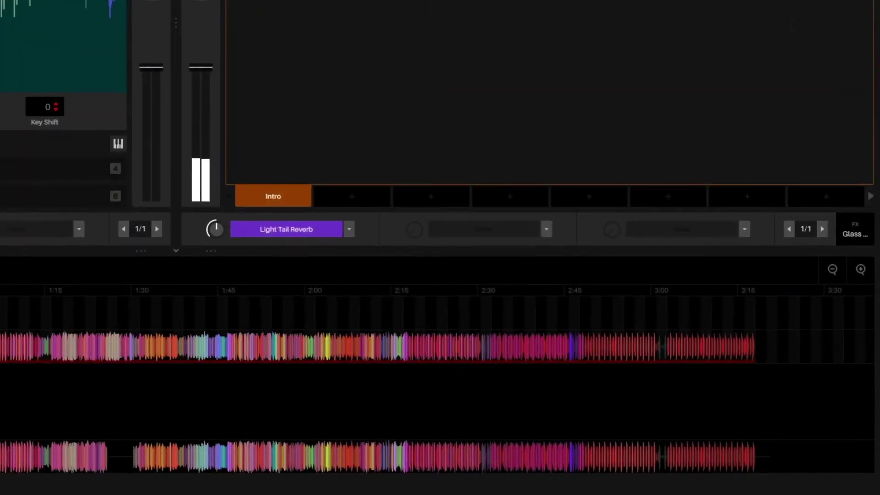
Add Soft Sidechain as the second effect on the Glass Heart Vox Chop channel.
left_click(547, 229)
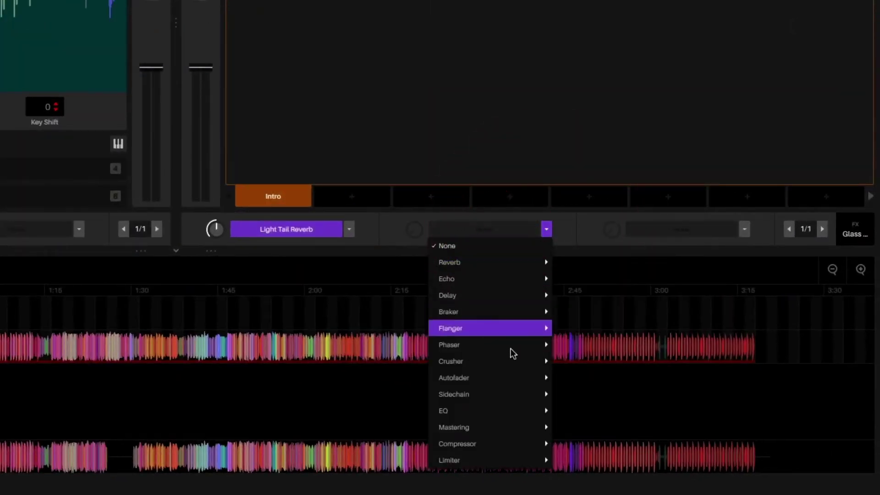
mouse_move(503, 395)
left_click(575, 399)
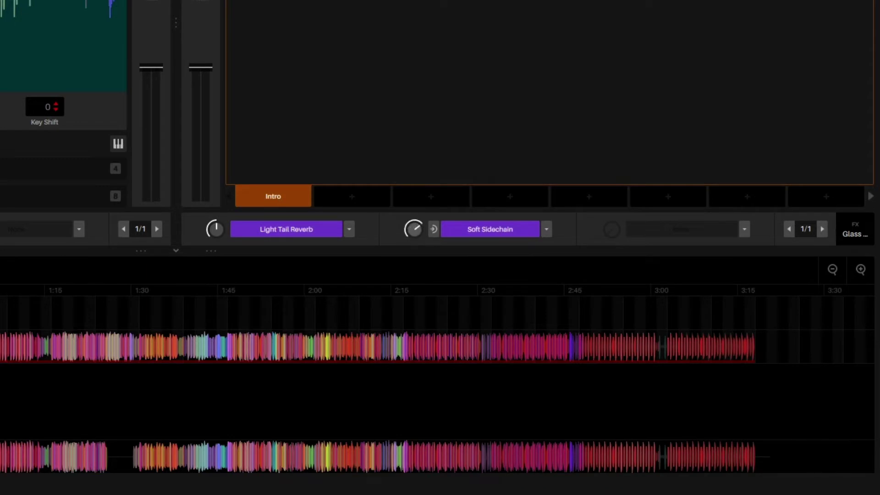
Set the Soft Sidechain trigger source to the Kick of the Clean 808 Drum Kit.
left_click(432, 231)
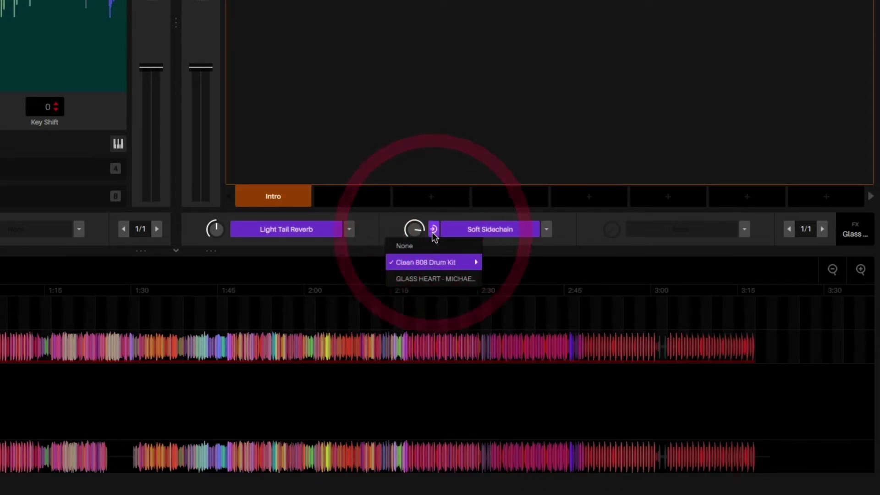
mouse_move(431, 266)
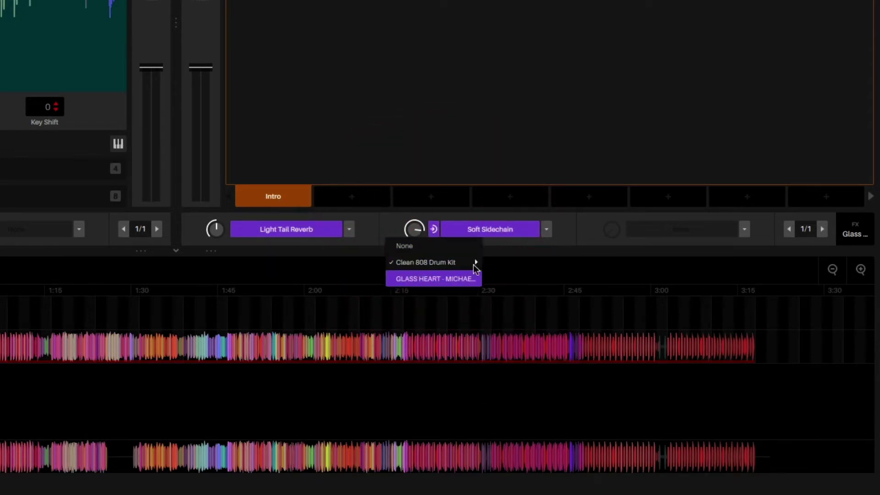
left_click(535, 281)
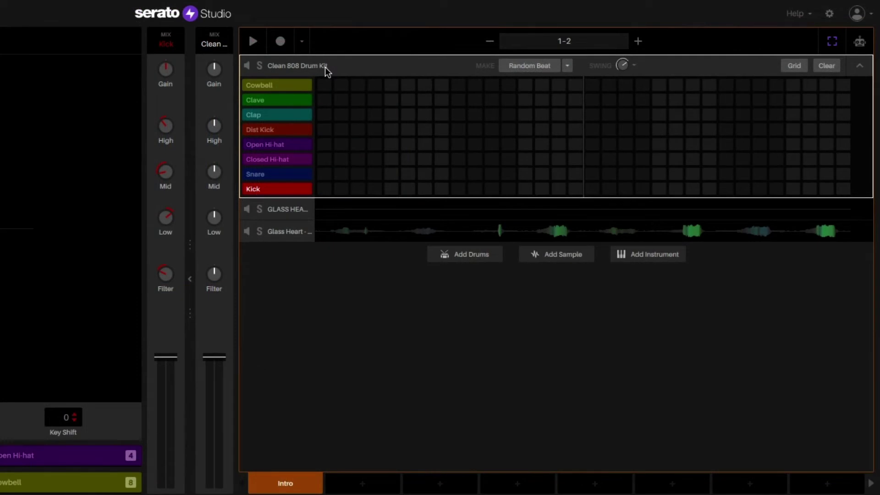
Fill the Kick row of the Clean 808 Drum Kit with 1/4 hits and mute the Kick.
right_click(323, 189)
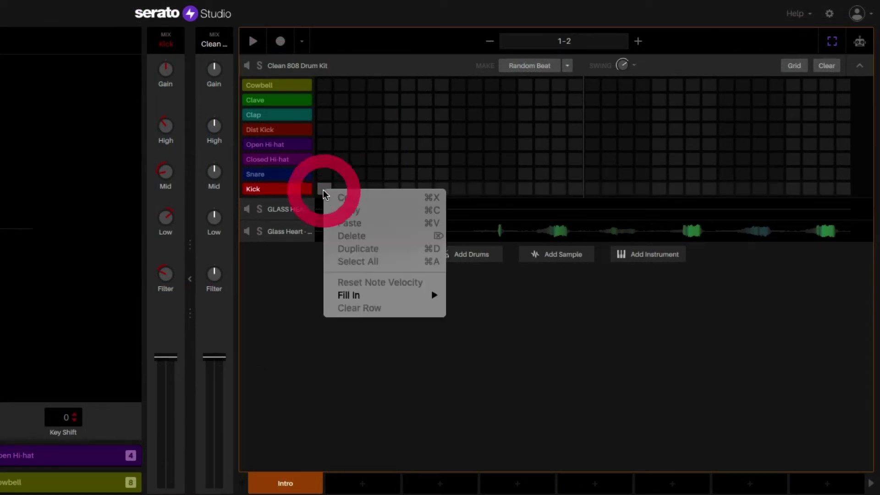
mouse_move(366, 296)
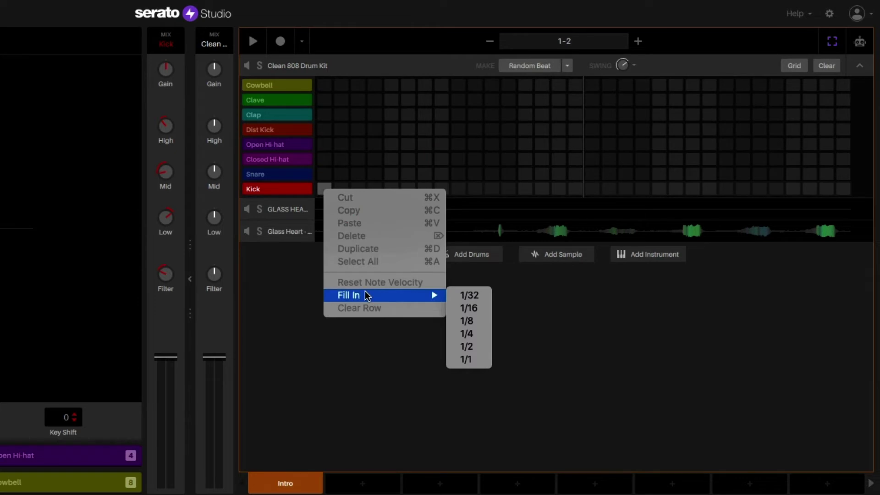
left_click(470, 335)
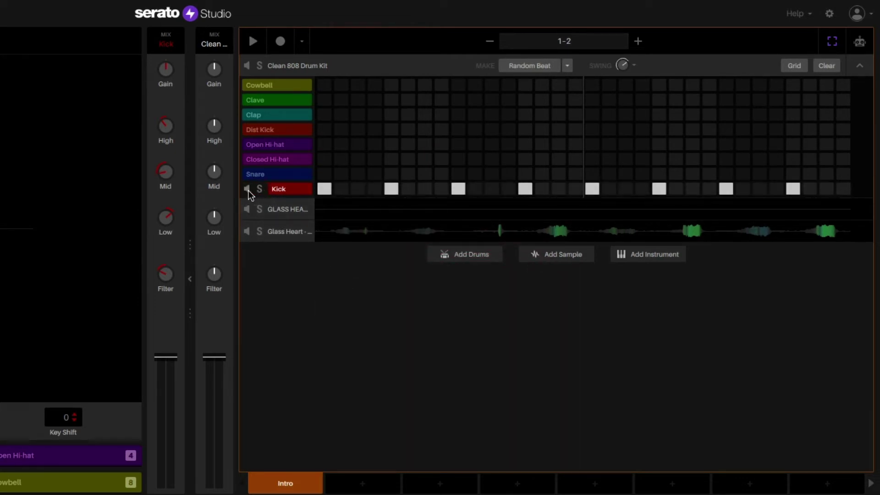
left_click(248, 190)
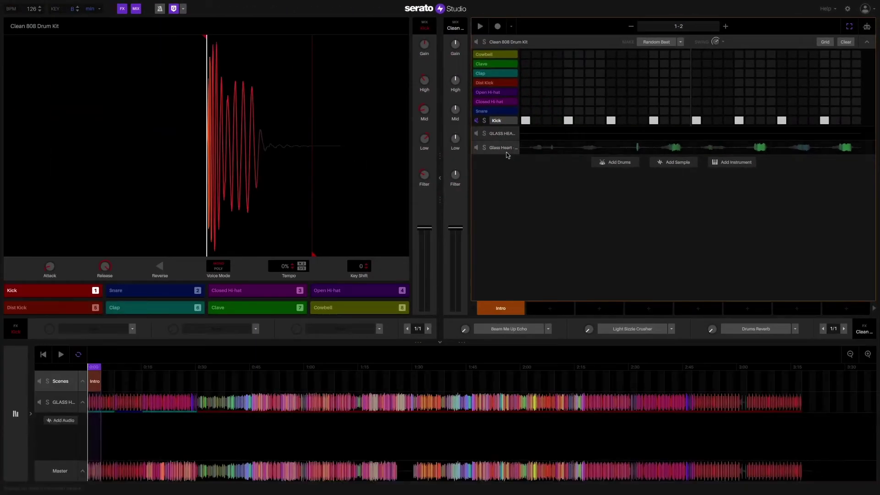
Select the Glass Heart Vox Chop channel and play the song from the start to audition the sidechained chops, stopping playback when done.
left_click(506, 153)
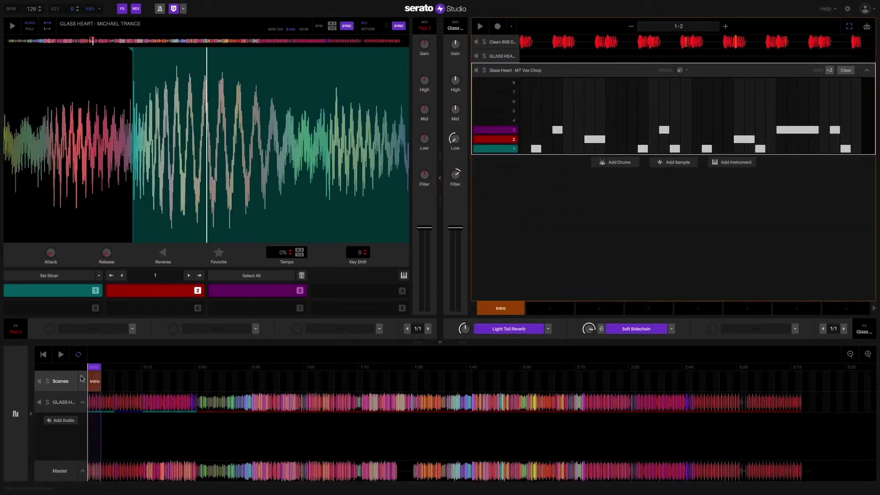
left_click(43, 354)
left_click(60, 355)
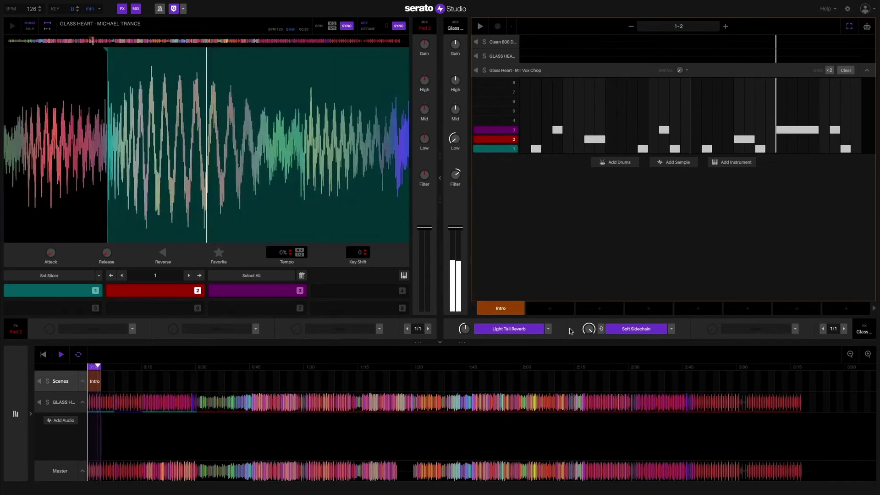
key("space")
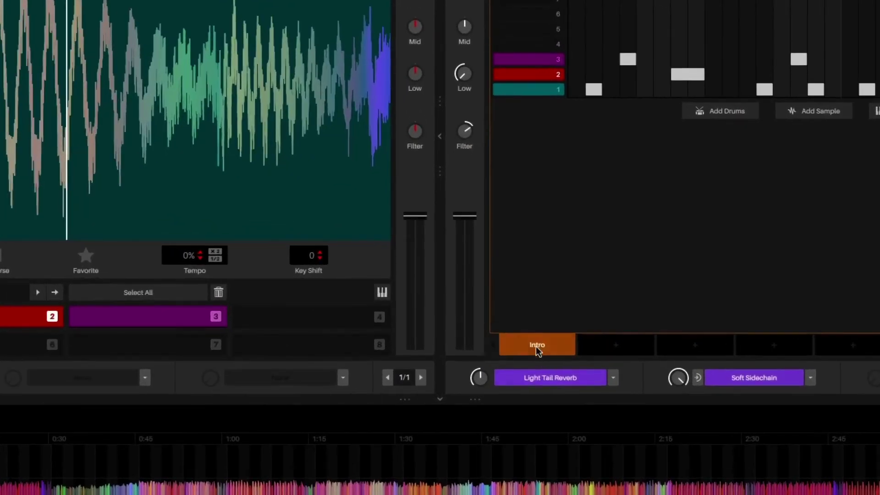
Rename the Intro scene as Vox Chops.
right_click(500, 308)
left_click(552, 351)
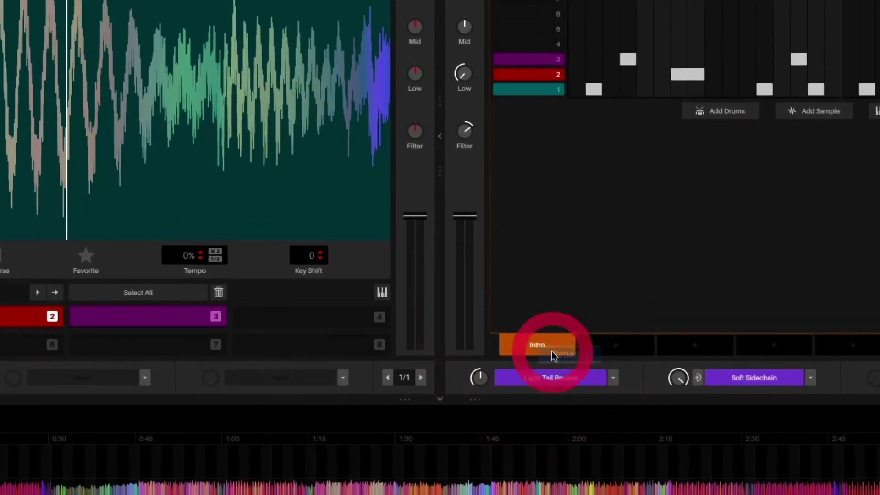
type("Vox Chops")
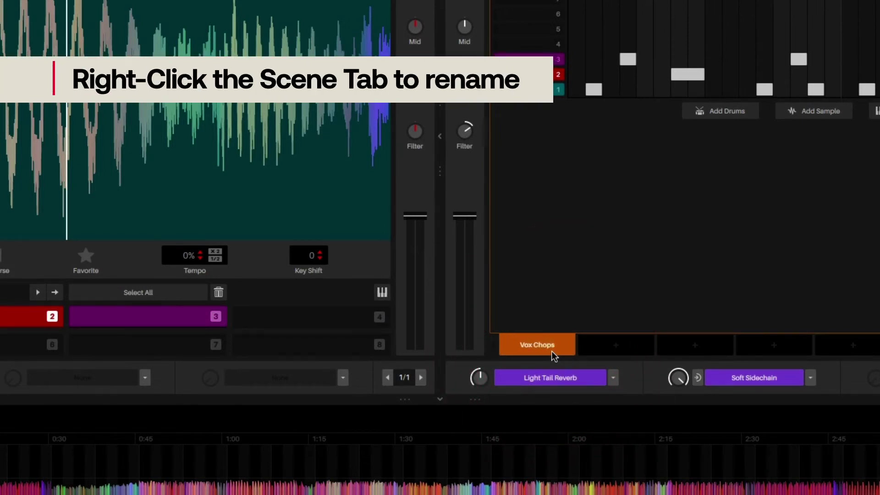
Place four consecutive Vox Chops scenes on the Scenes track from about 0:15 to 0:30 and play the song from the start.
left_click_drag(500, 308, 164, 380)
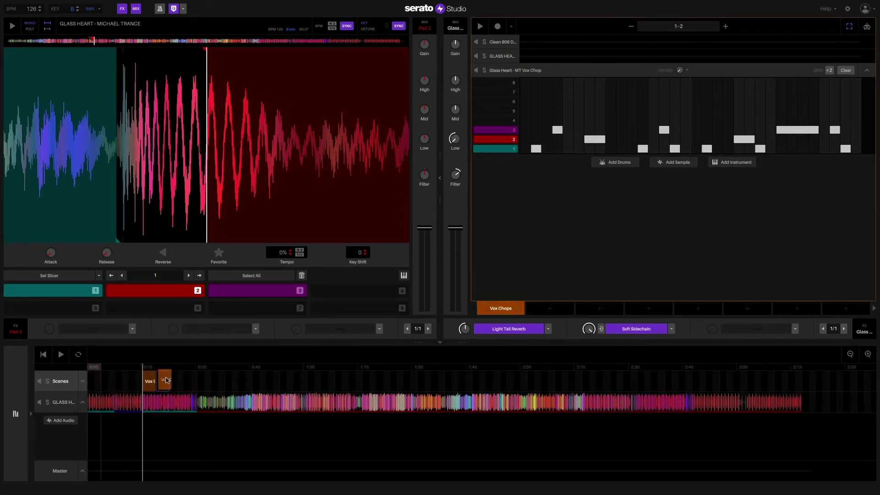
left_click(165, 378)
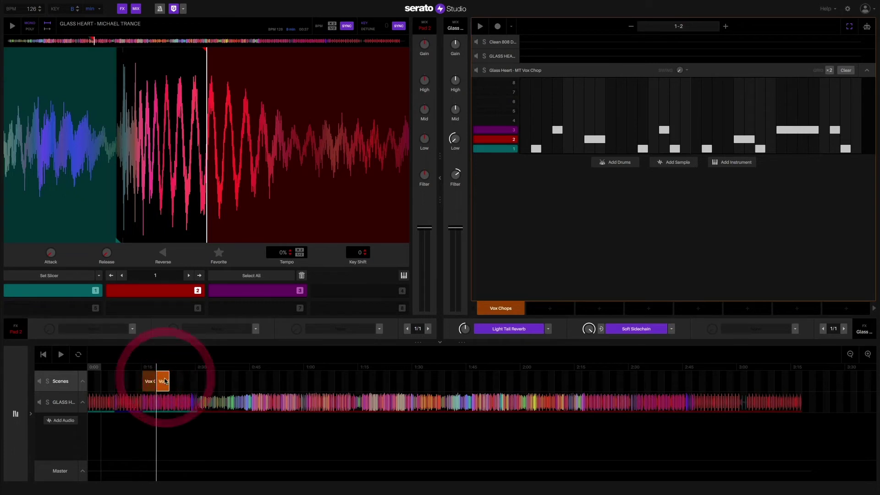
left_click_drag(179, 381, 191, 382)
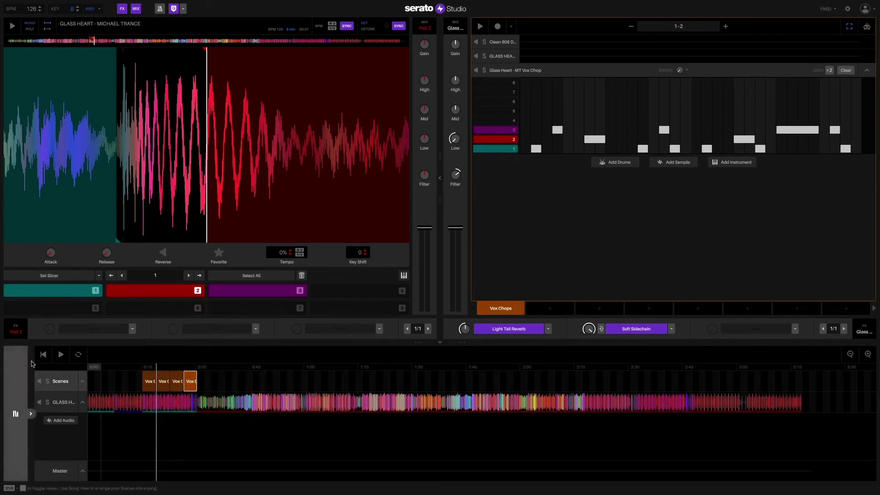
left_click(44, 358)
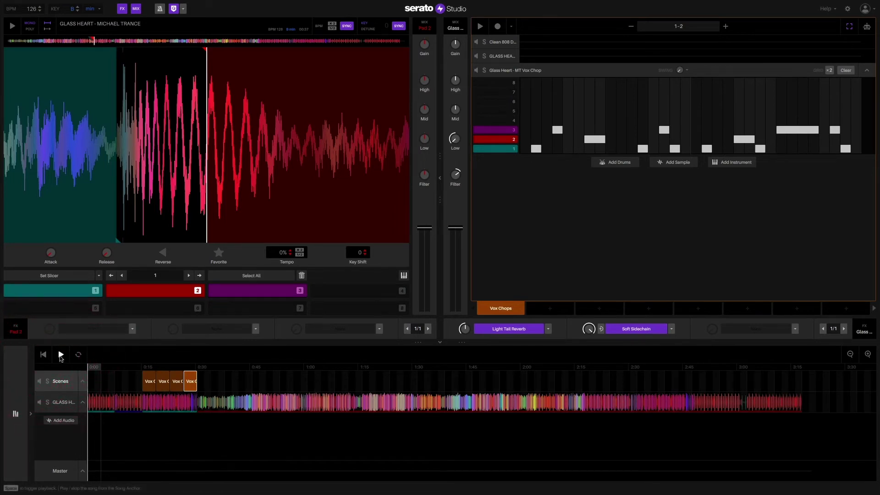
left_click(61, 354)
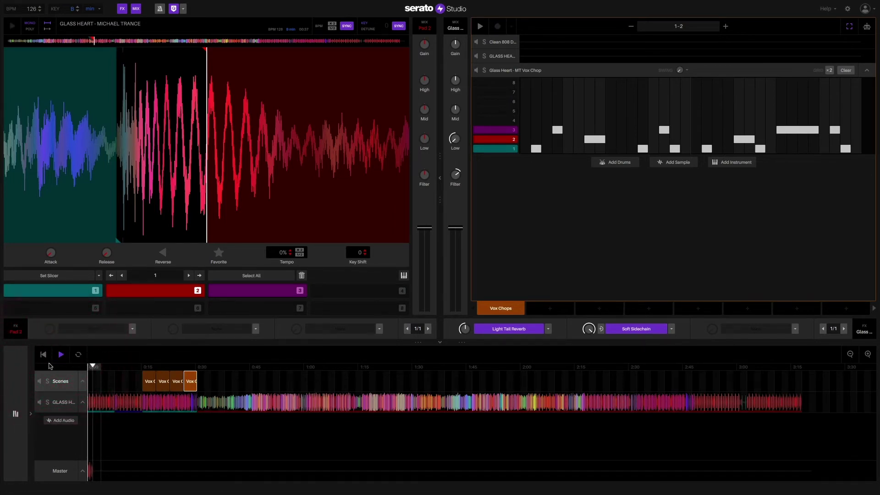